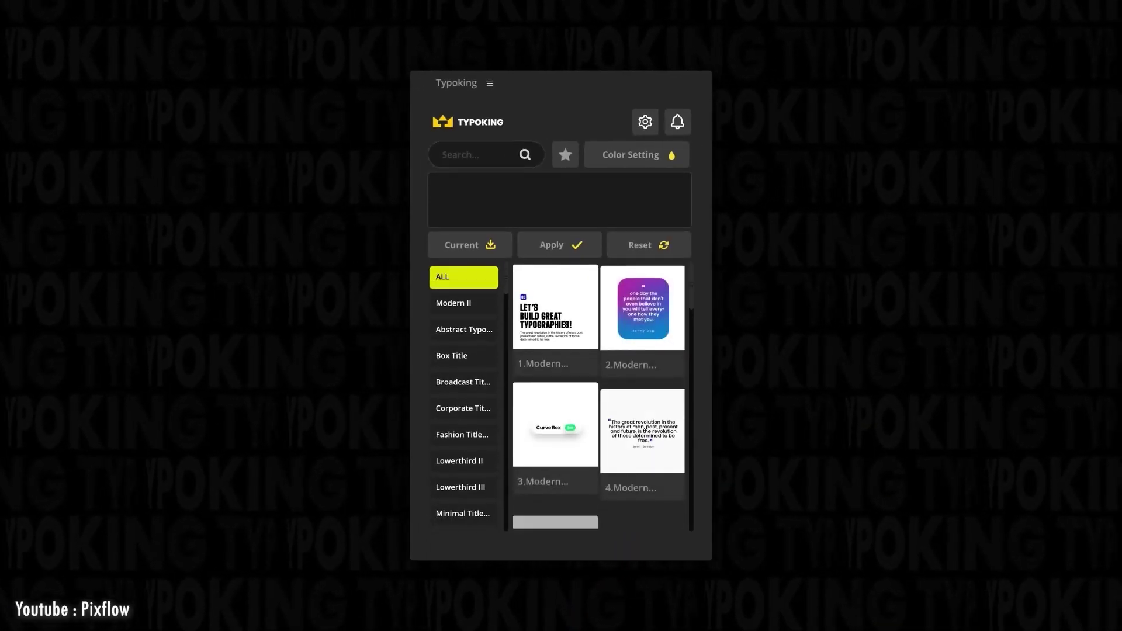
Create Typoking template 12 and apply the wording WE LOVE MOTION GRAPHIC
{"action": "left_click_drag", "start_coordinate": [691, 290], "coordinate": [692, 498]}
{"action": "left_click_drag", "start_coordinate": [801, 520], "coordinate": [796, 548]}
{"action": "mouse_move", "coordinate": [598, 293]}
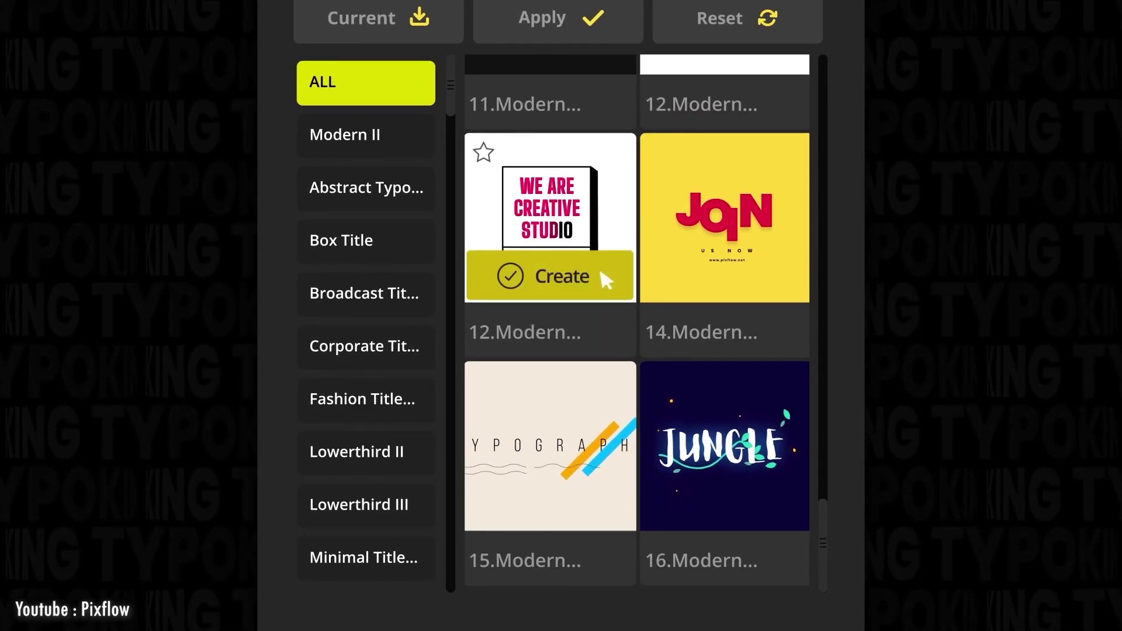
{"action": "left_click", "coordinate": [601, 272]}
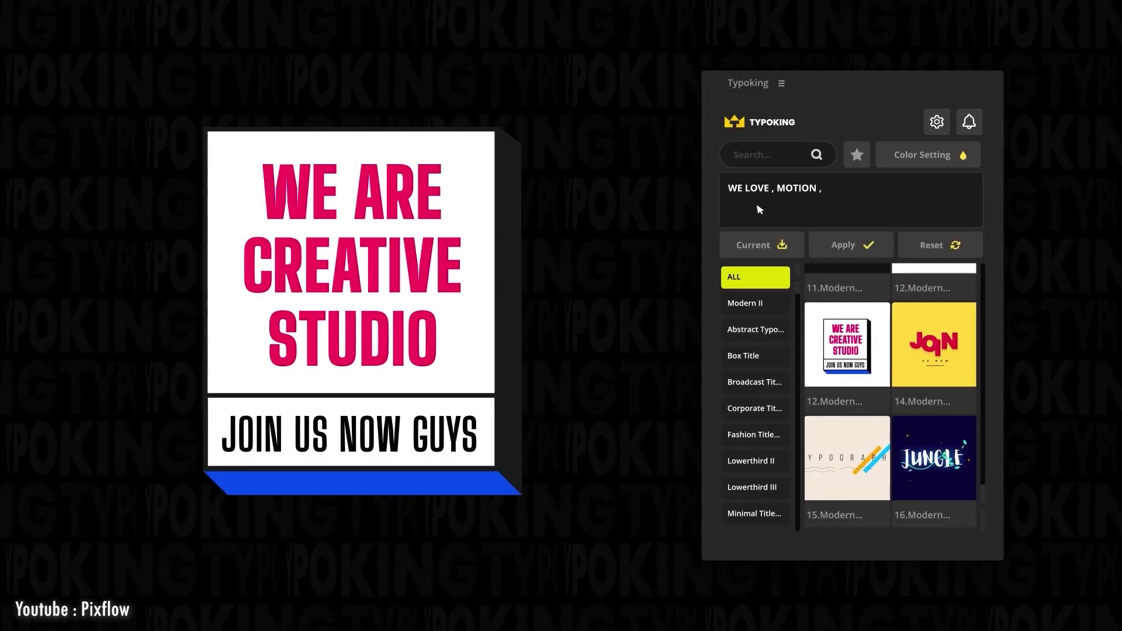
{"action": "left_click", "coordinate": [877, 248]}
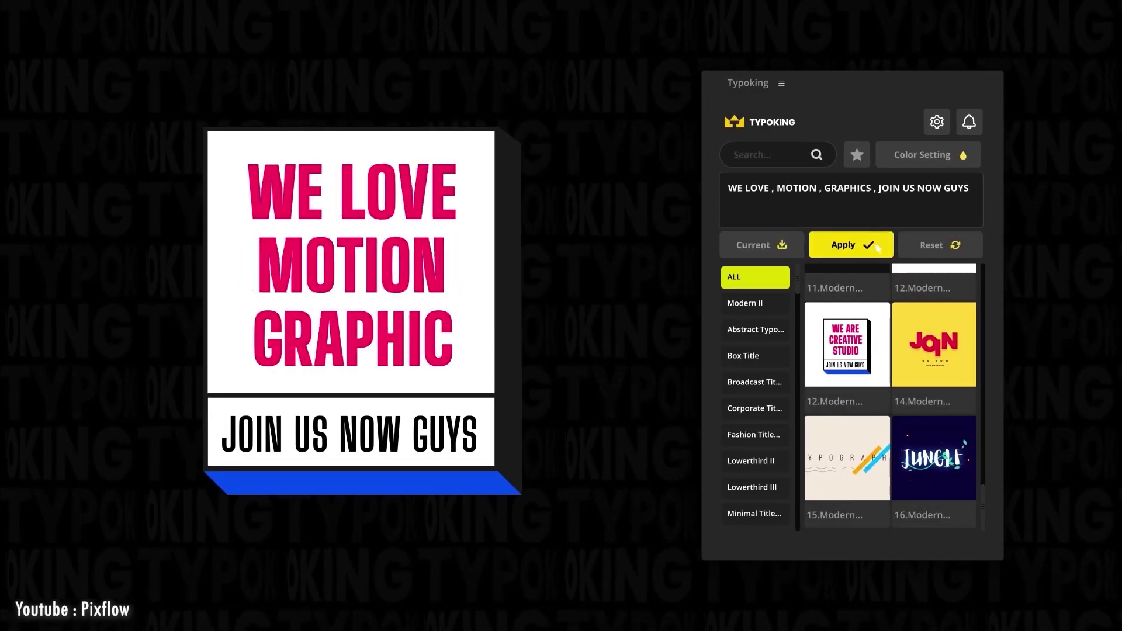
In Color Setting, recolour the Text 01 headline purple and the Box 03 bar green
{"action": "left_click", "coordinate": [930, 166]}
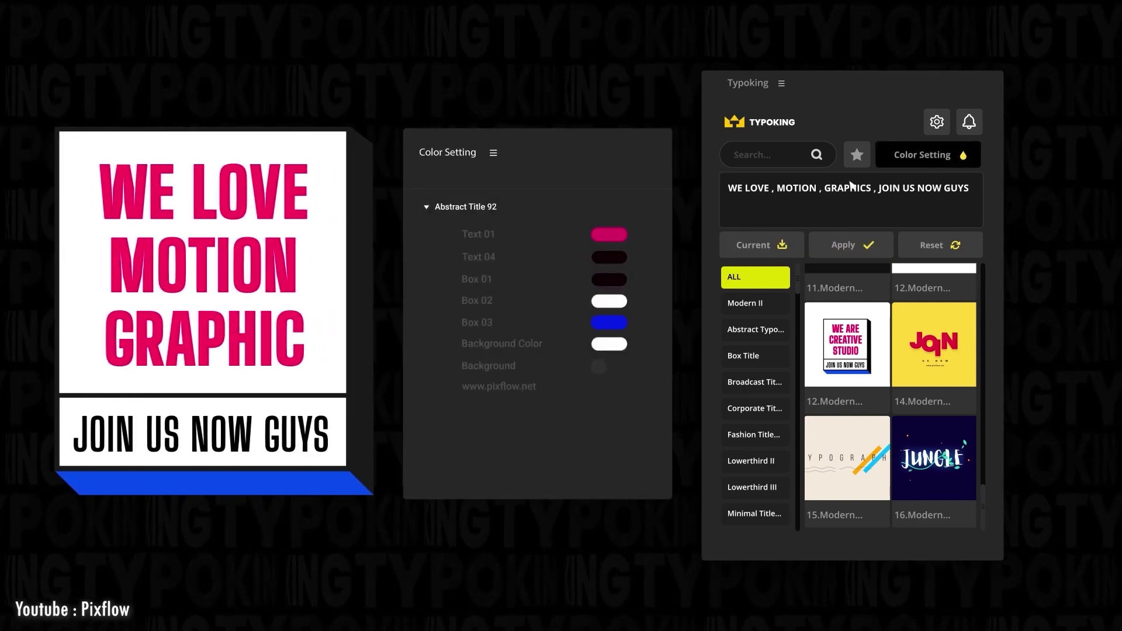
{"action": "left_click", "coordinate": [609, 235]}
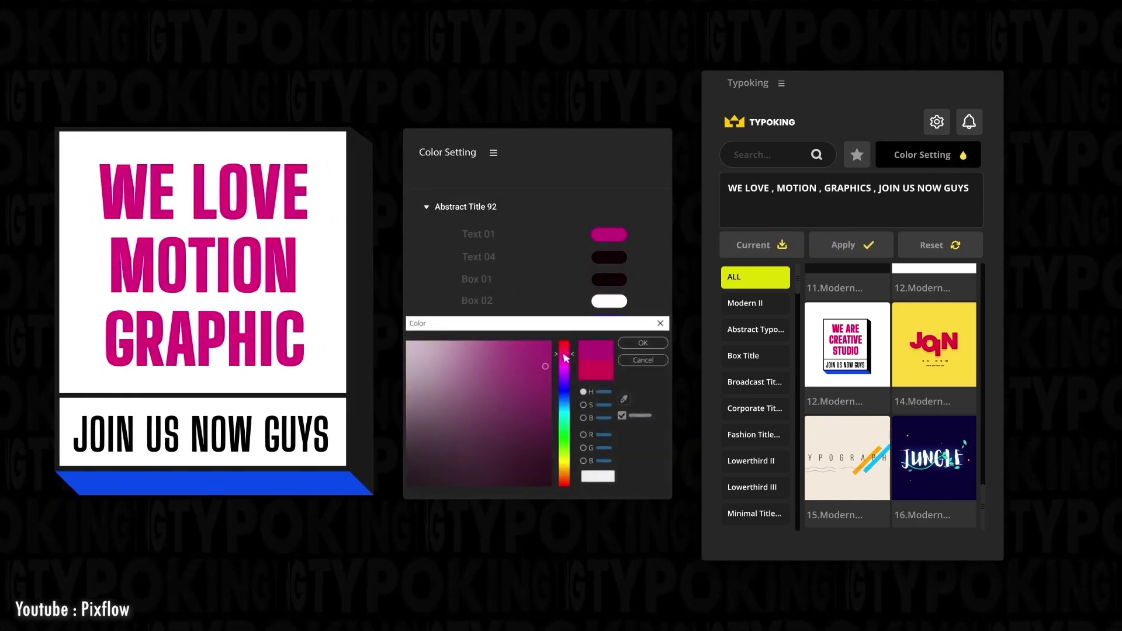
{"action": "left_click_drag", "start_coordinate": [566, 354], "coordinate": [566, 384]}
{"action": "left_click", "coordinate": [642, 343]}
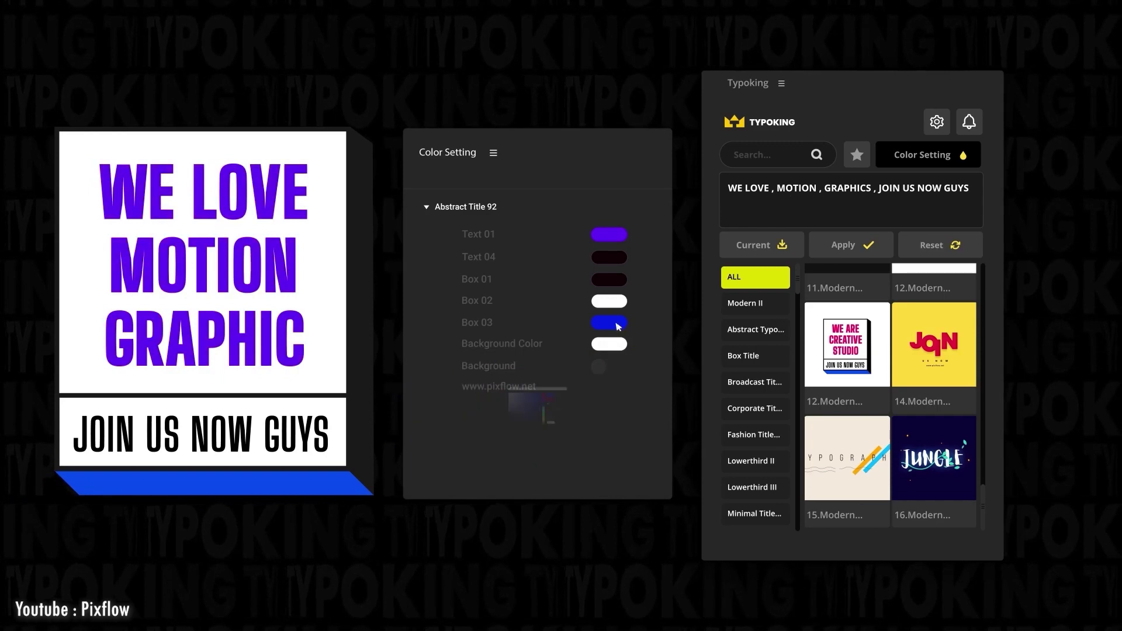
{"action": "left_click", "coordinate": [609, 322]}
{"action": "left_click_drag", "start_coordinate": [566, 379], "coordinate": [566, 421]}
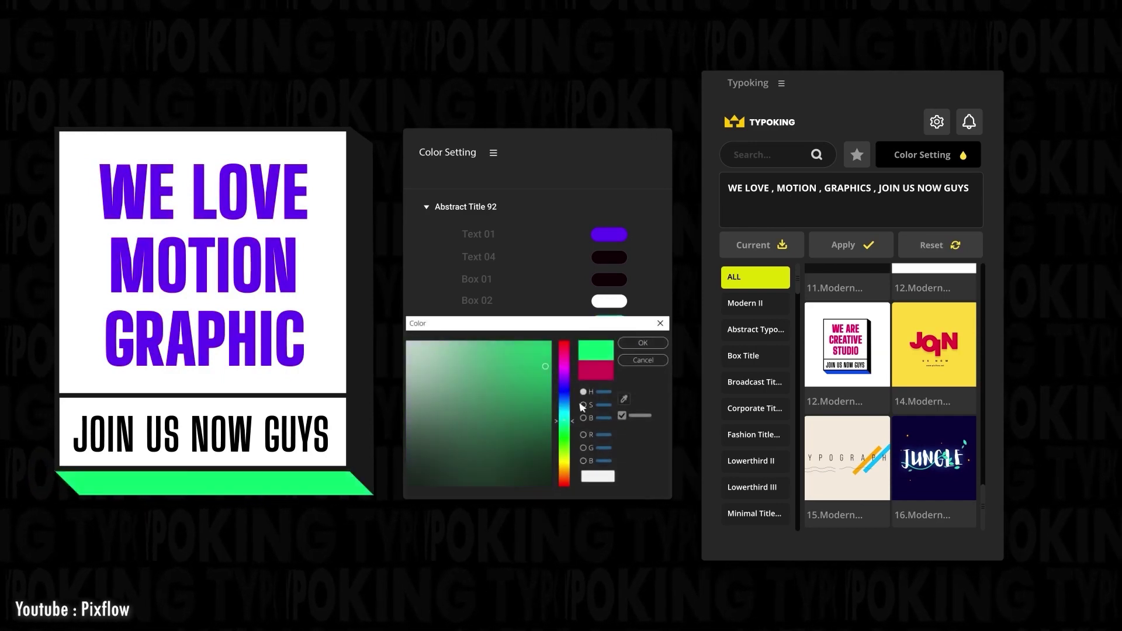
{"action": "left_click", "coordinate": [642, 344]}
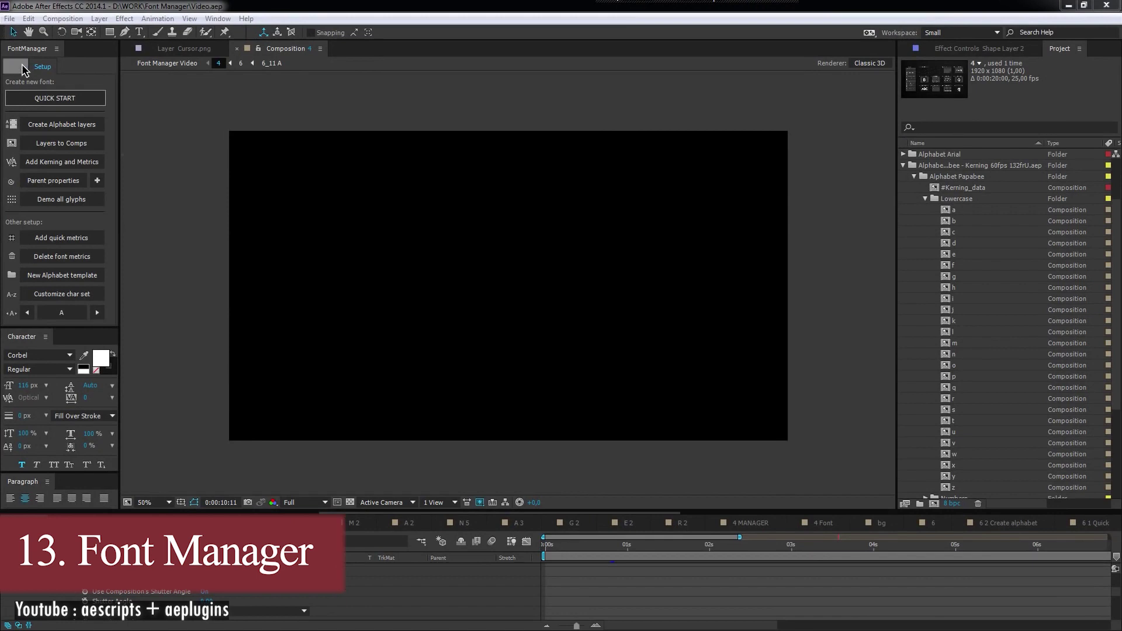
Write Hello World with Font Manager's Write tab and show the Controller's effect settings
{"action": "left_click", "coordinate": [22, 67]}
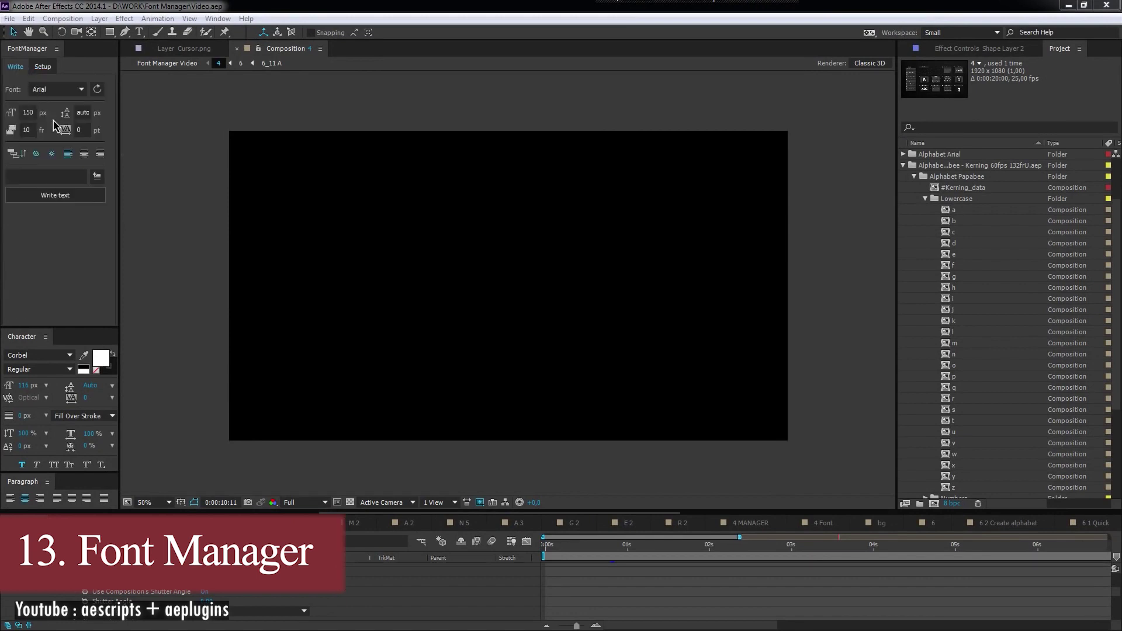
{"action": "type", "text": "World"}
{"action": "left_click", "coordinate": [78, 197]}
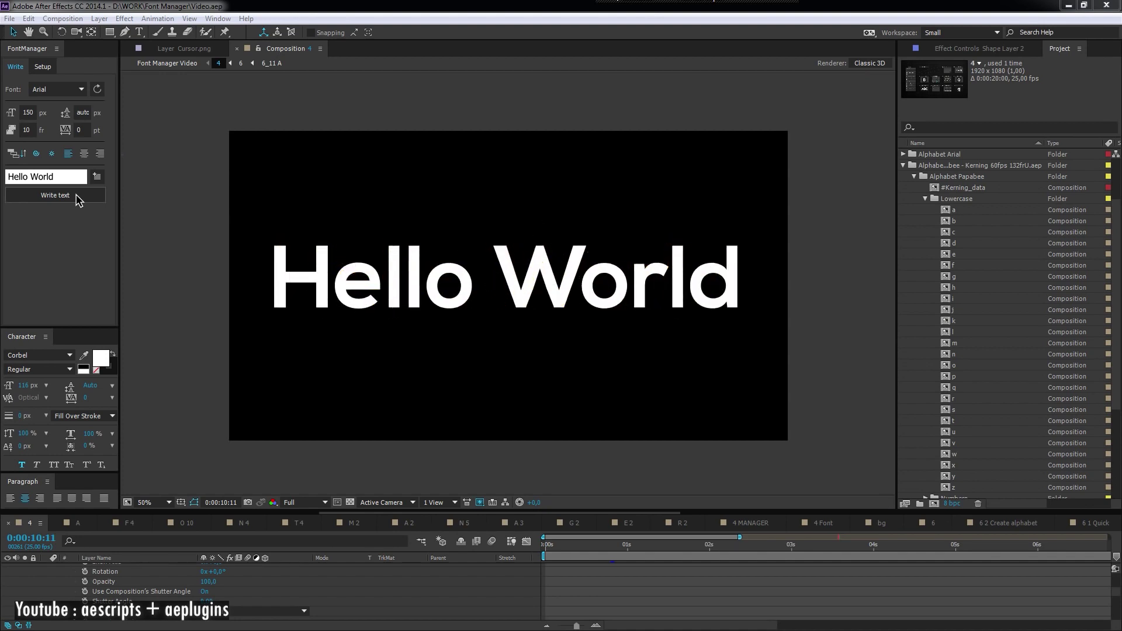
{"action": "left_click", "coordinate": [950, 51]}
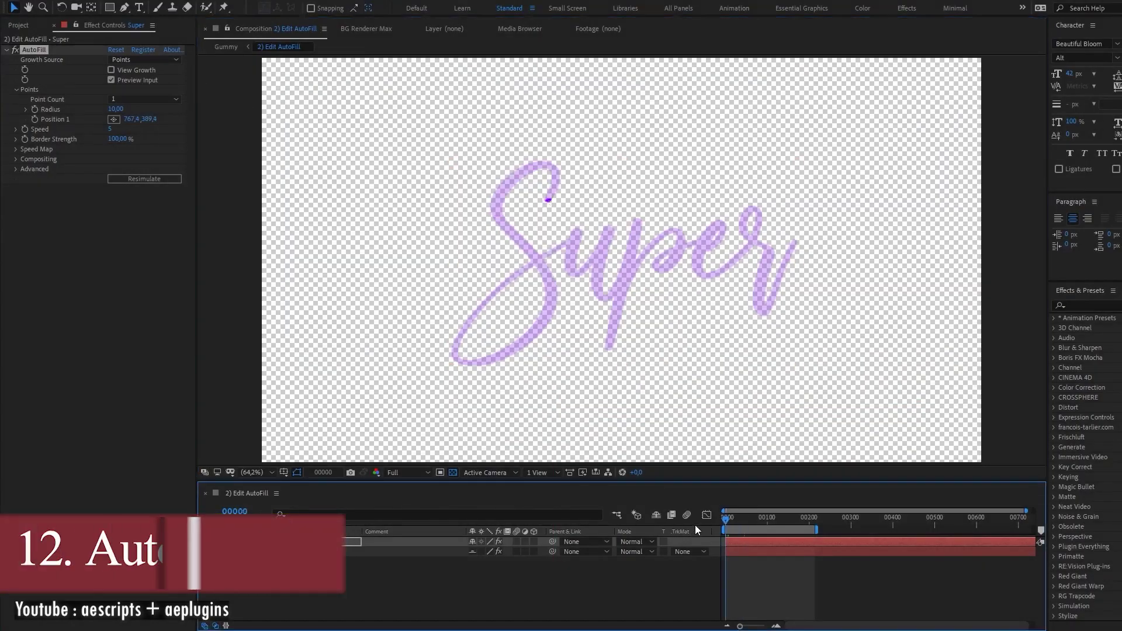
{"action": "key", "text": "space"}
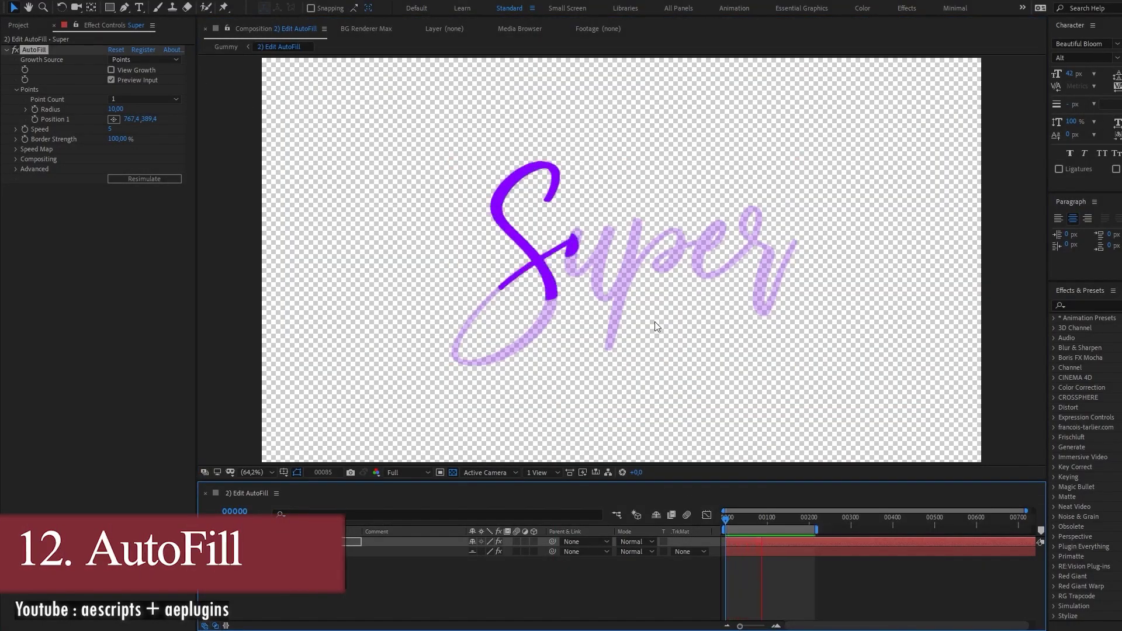
Stop the Super preview, show a black background, and scrub back to the animation start
{"action": "left_click", "coordinate": [111, 80]}
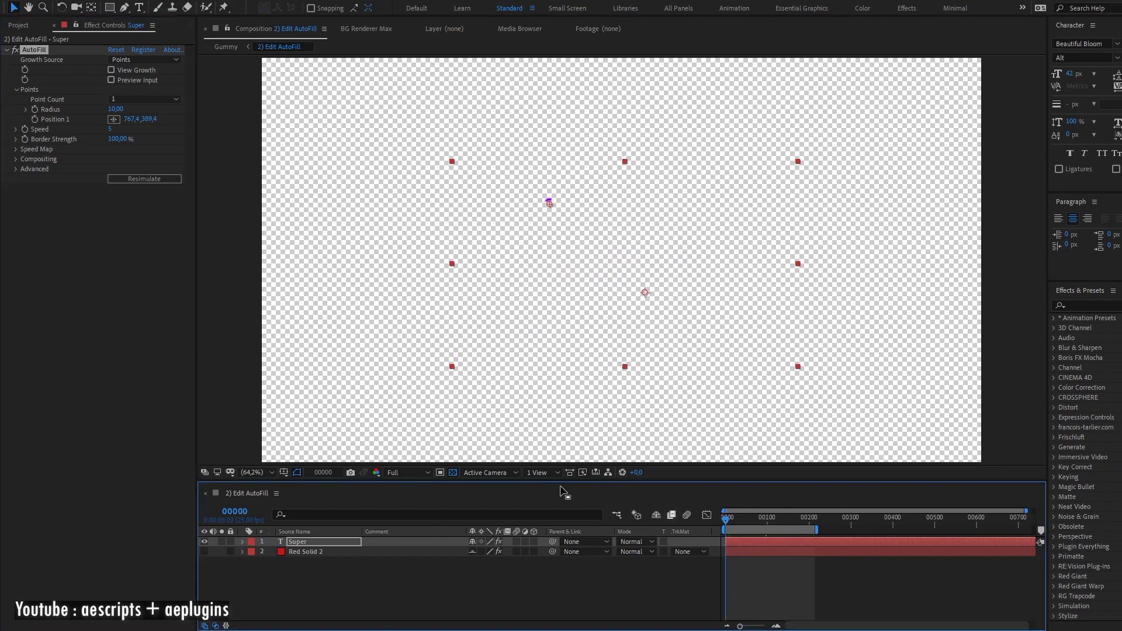
{"action": "left_click", "coordinate": [454, 472]}
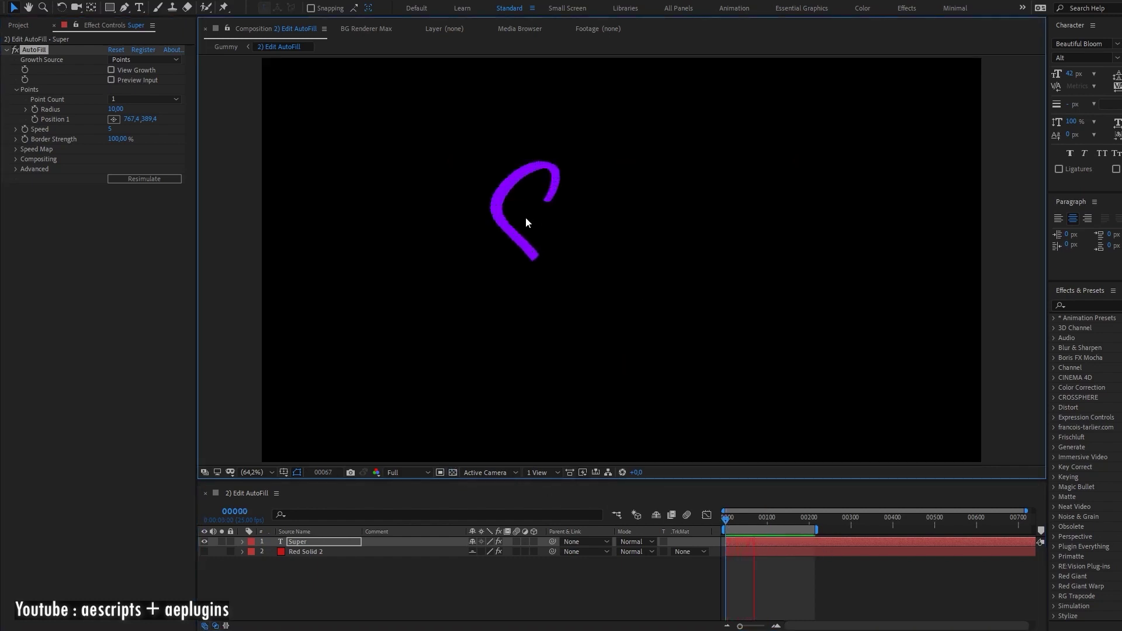
{"action": "left_click_drag", "start_coordinate": [726, 523], "coordinate": [738, 524]}
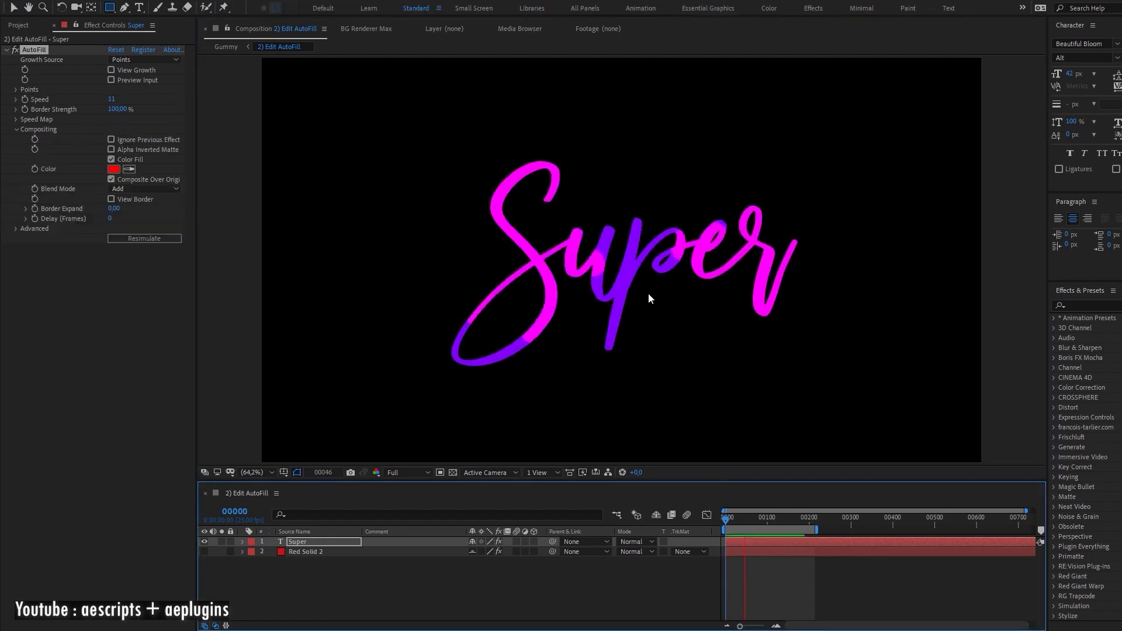
{"action": "left_click", "coordinate": [724, 520]}
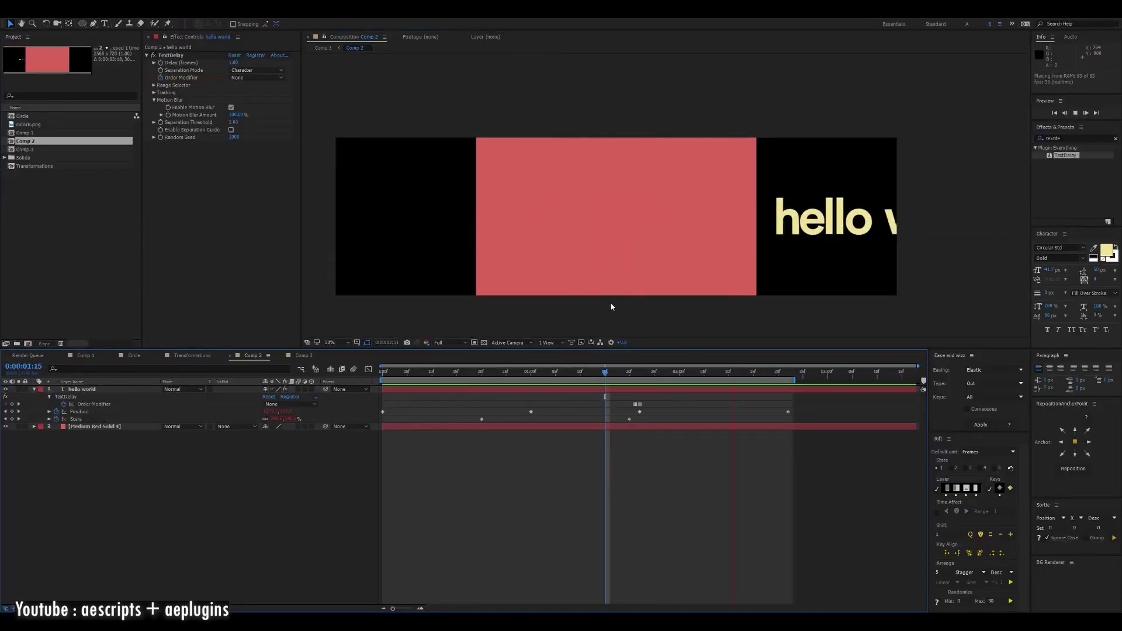
Show the hello world Position curve in the Graph Editor, then preview the Lorem ipsum wave
{"action": "key", "text": "space"}
{"action": "left_click", "coordinate": [79, 411]}
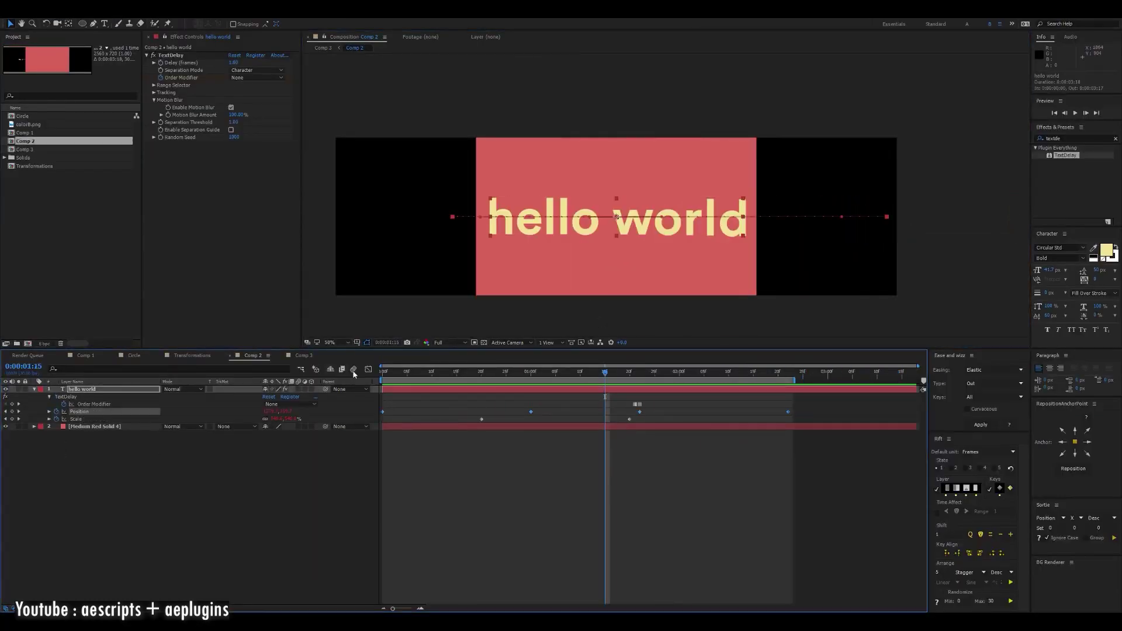
{"action": "left_click", "coordinate": [368, 368]}
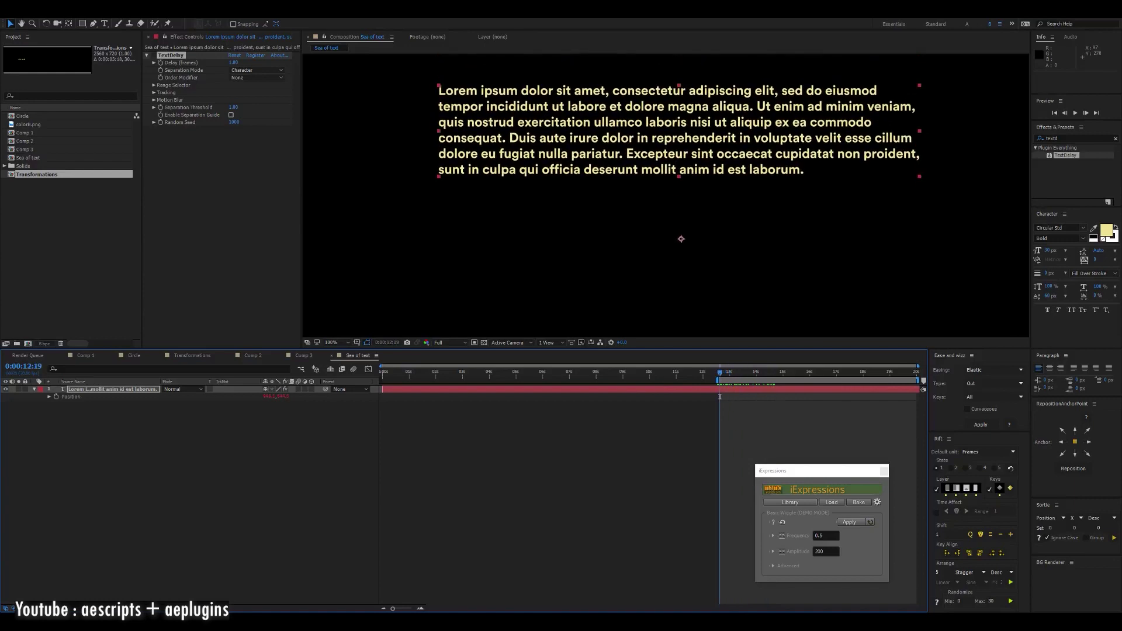
{"action": "key", "text": "space"}
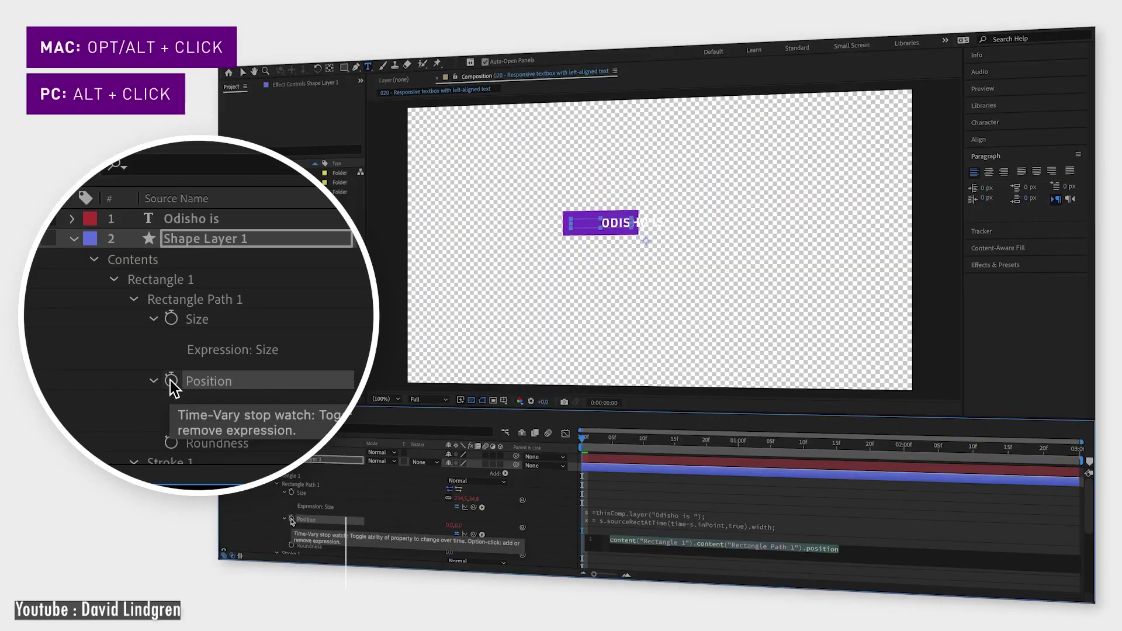
Add an expression to the rectangle's Position so the box follows its text
{"action": "left_click", "coordinate": [291, 518], "text": "alt"}
{"action": "key", "text": "BackSpace"}
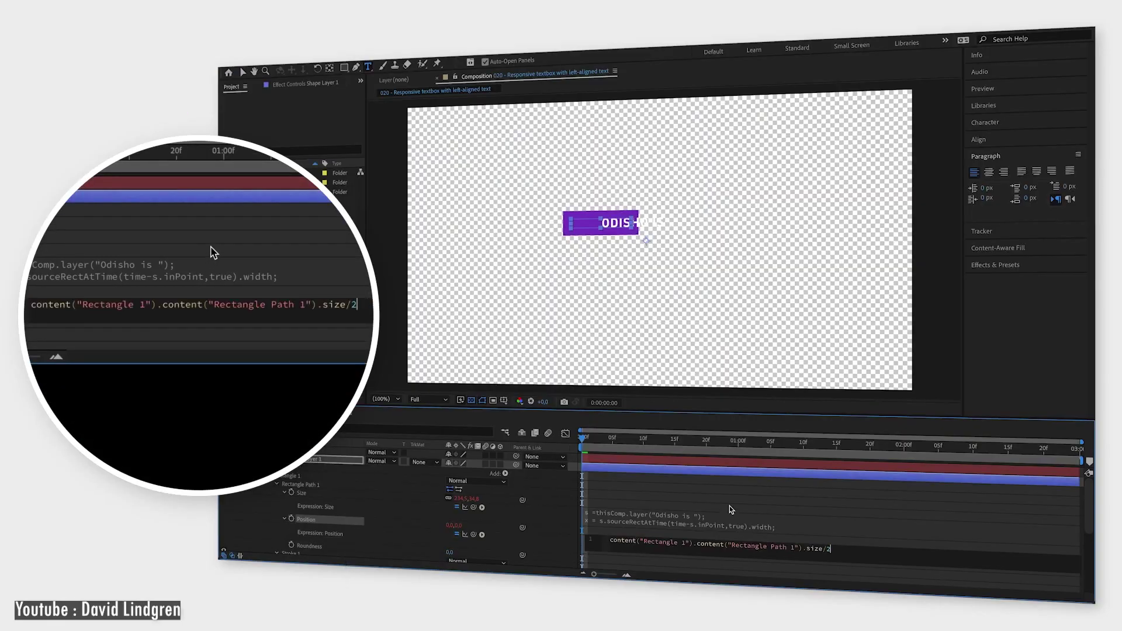
{"action": "left_click", "coordinate": [729, 510]}
{"action": "scroll", "coordinate": [631, 251], "scroll_direction": "up", "scroll_amount": 4}
{"action": "key", "text": "v"}
Give the box a 39 px Round Join stroke and extend the text with 'not as g'
{"action": "scroll", "coordinate": [293, 483], "scroll_direction": "down", "scroll_amount": 1}
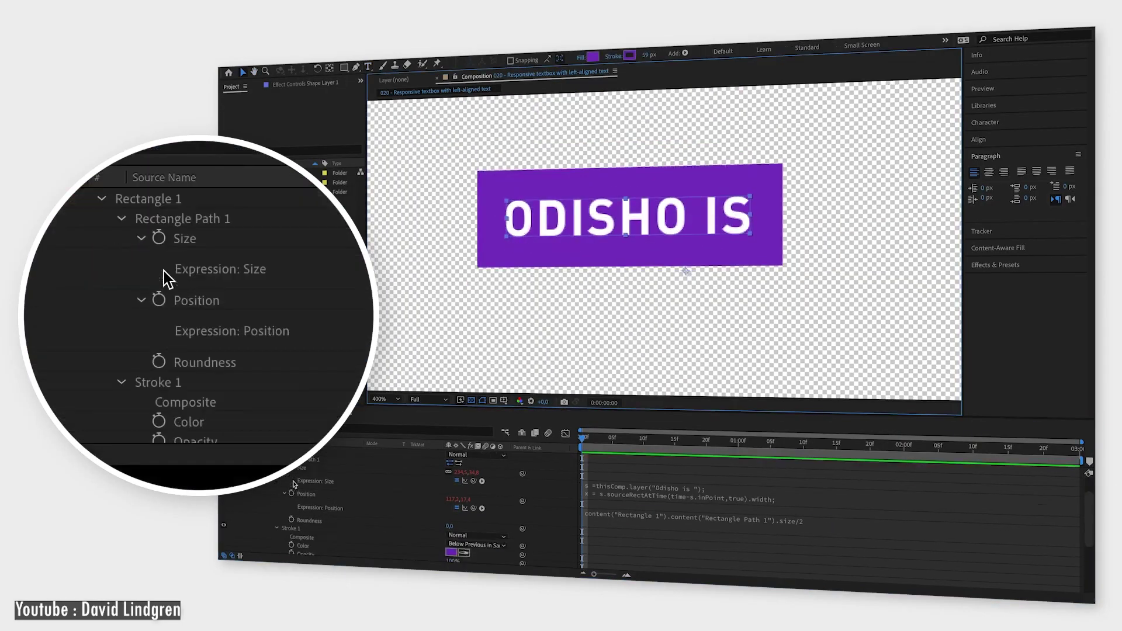
{"action": "scroll", "coordinate": [293, 483], "scroll_direction": "down", "scroll_amount": 3}
{"action": "left_click_drag", "start_coordinate": [463, 518], "coordinate": [454, 529]}
{"action": "left_click", "coordinate": [461, 537]}
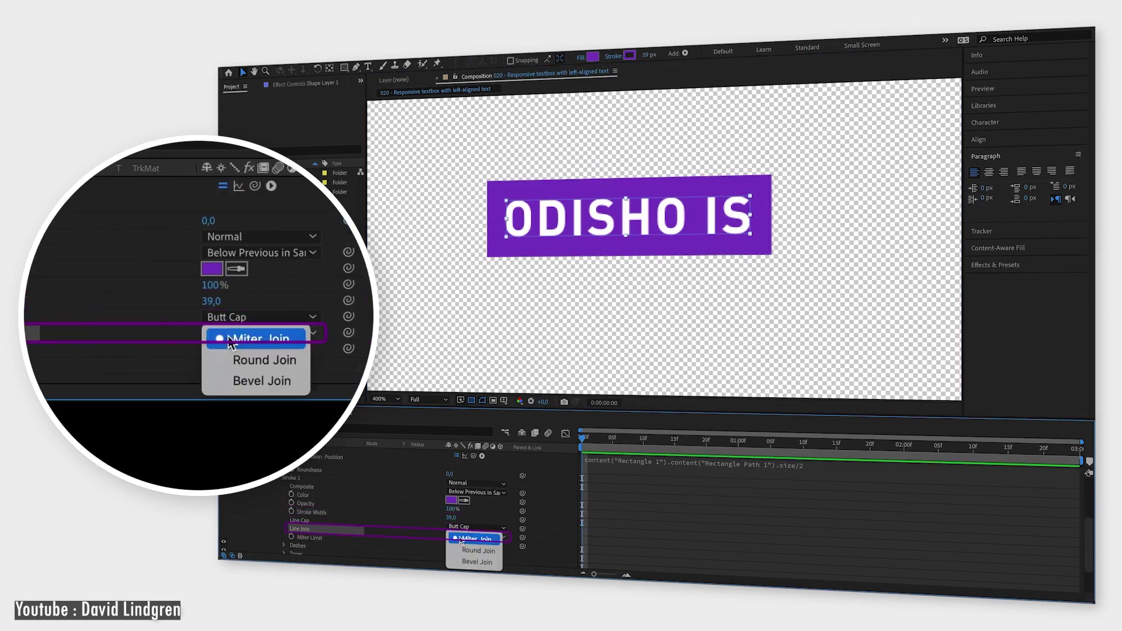
{"action": "scroll", "coordinate": [427, 515], "scroll_direction": "up", "scroll_amount": 5}
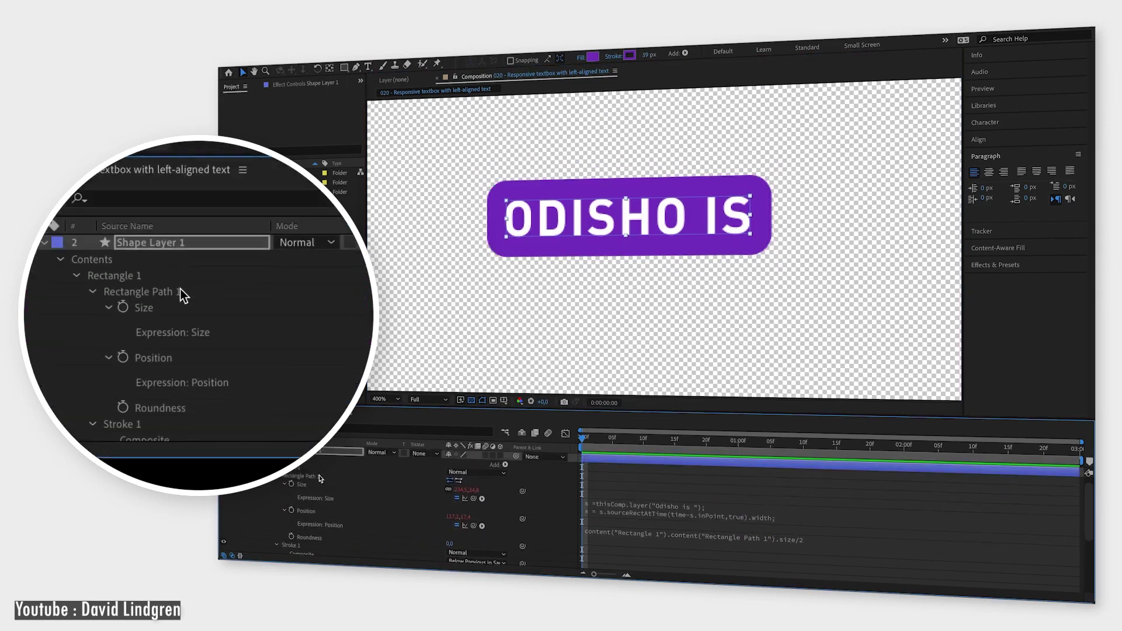
{"action": "scroll", "coordinate": [648, 284], "scroll_direction": "down", "scroll_amount": 4}
{"action": "double_click", "coordinate": [649, 279]}
{"action": "type", "text": "not as g"}
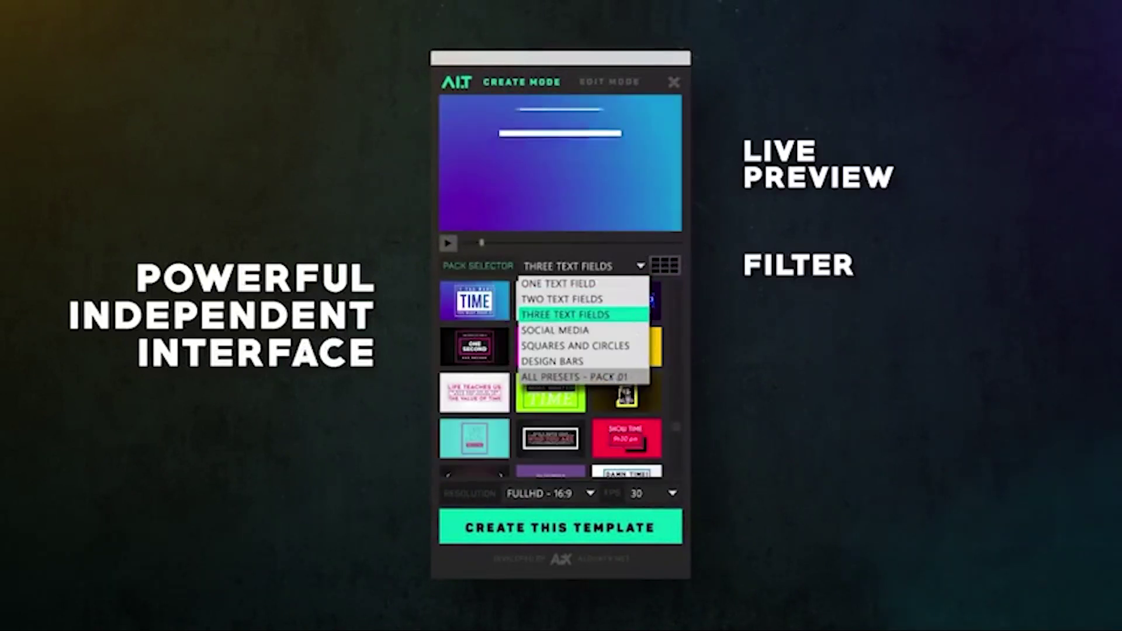
Set the resolution and in-direction, and enable OUT TO toward the top-right
{"action": "left_click", "coordinate": [591, 496]}
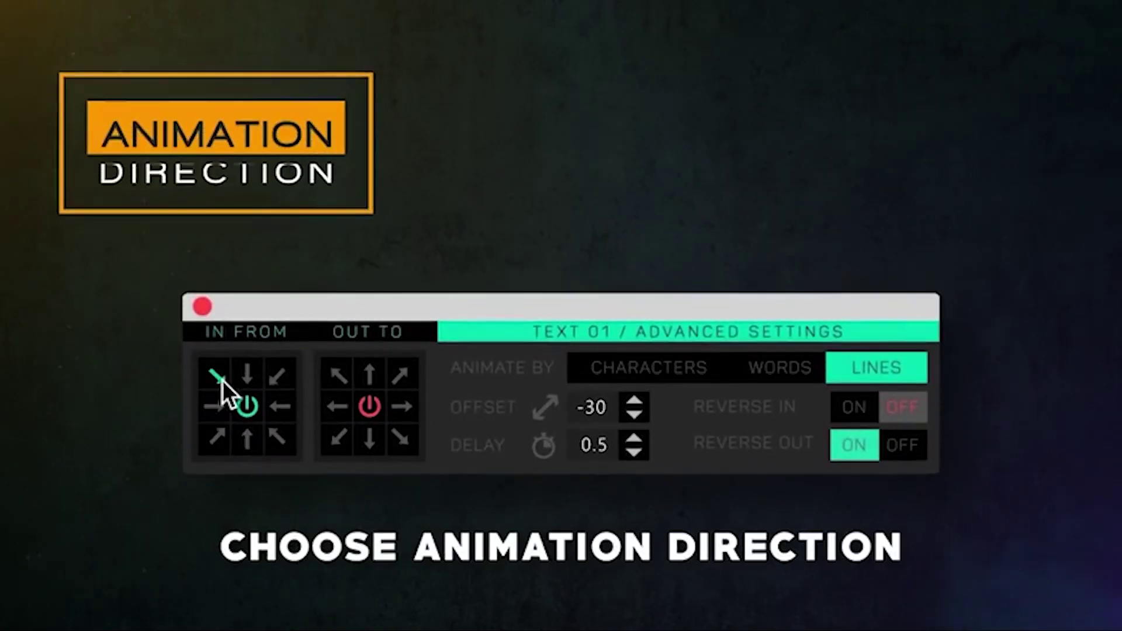
{"action": "left_click", "coordinate": [277, 377]}
{"action": "left_click", "coordinate": [369, 406]}
{"action": "left_click", "coordinate": [401, 375]}
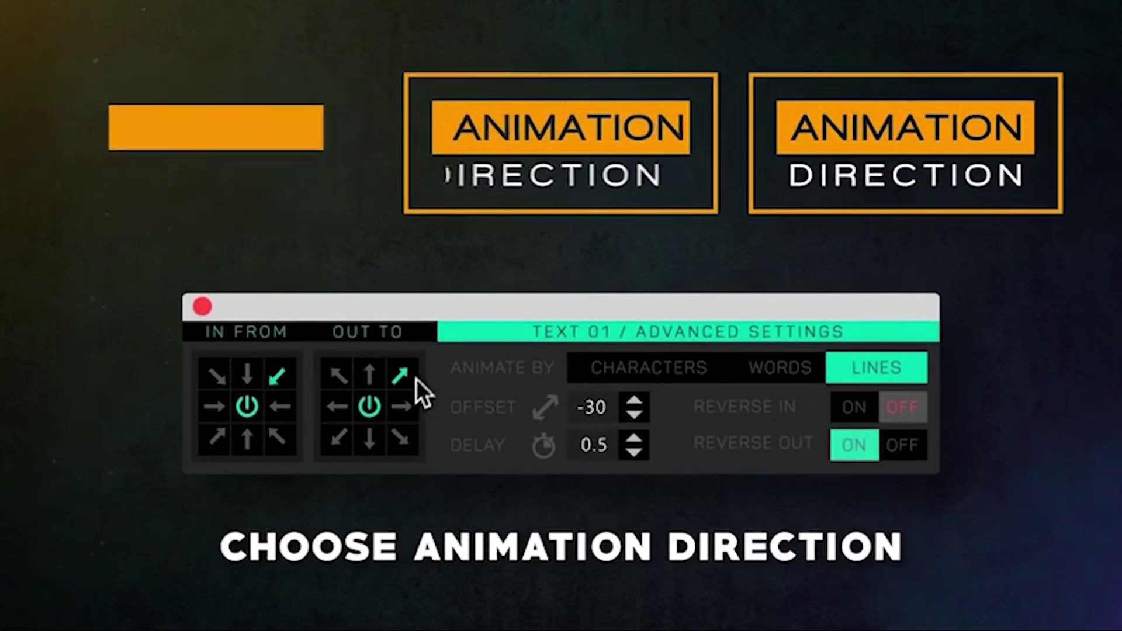
Animate by Characters, lower Offset from -30 to -60, and adjust the delay
{"action": "left_click", "coordinate": [740, 374]}
{"action": "left_click", "coordinate": [579, 374]}
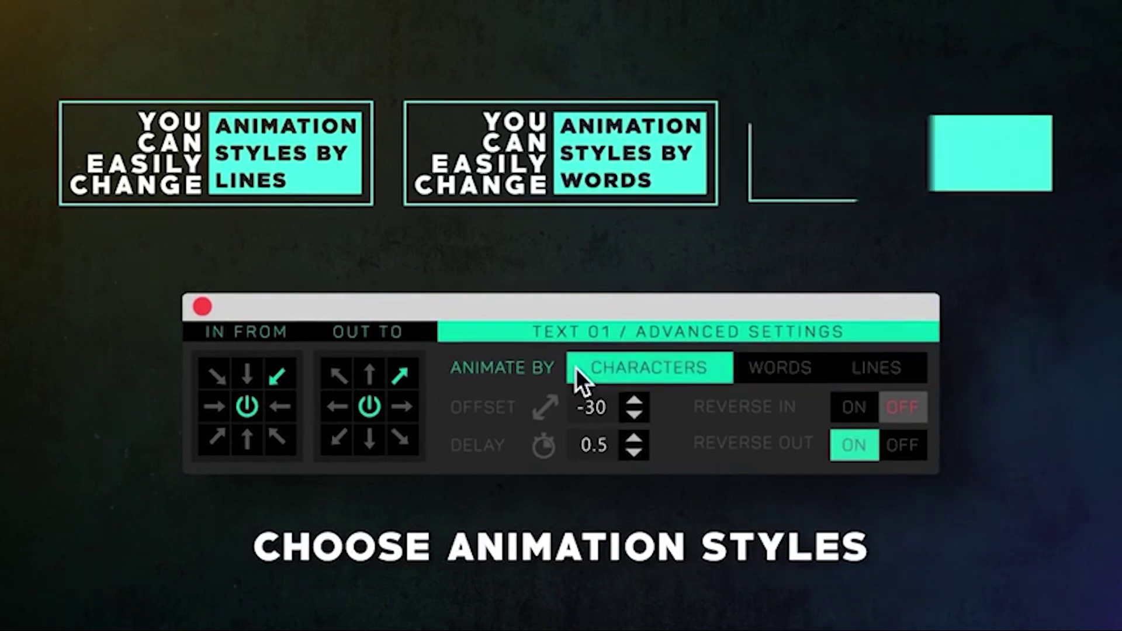
{"action": "left_click", "coordinate": [642, 415]}
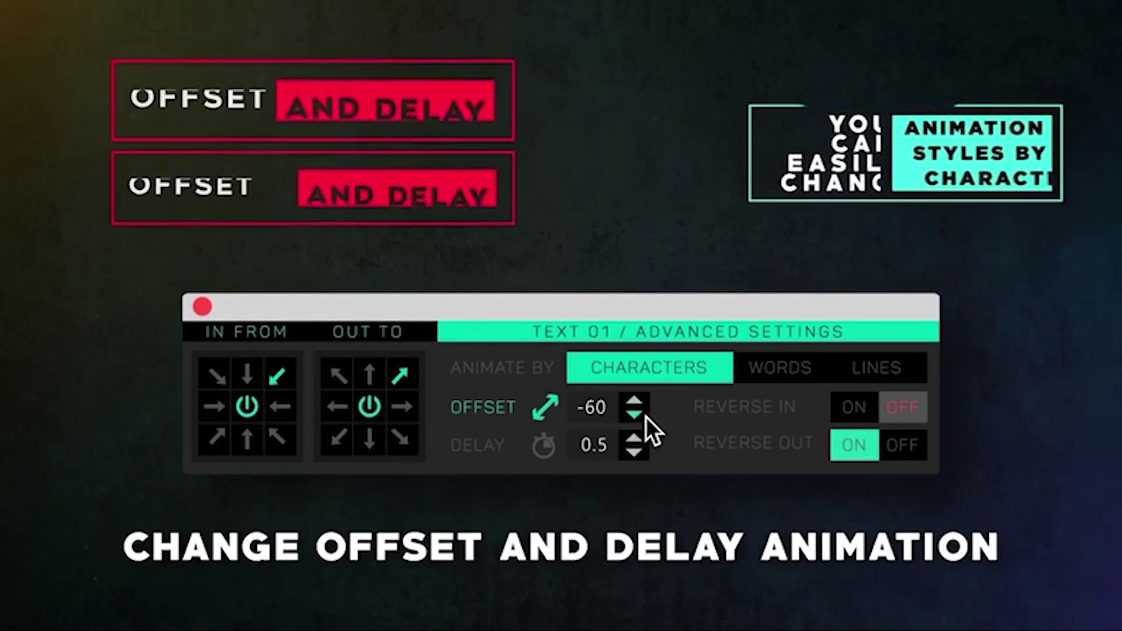
{"action": "left_click", "coordinate": [643, 416]}
{"action": "left_click", "coordinate": [646, 434]}
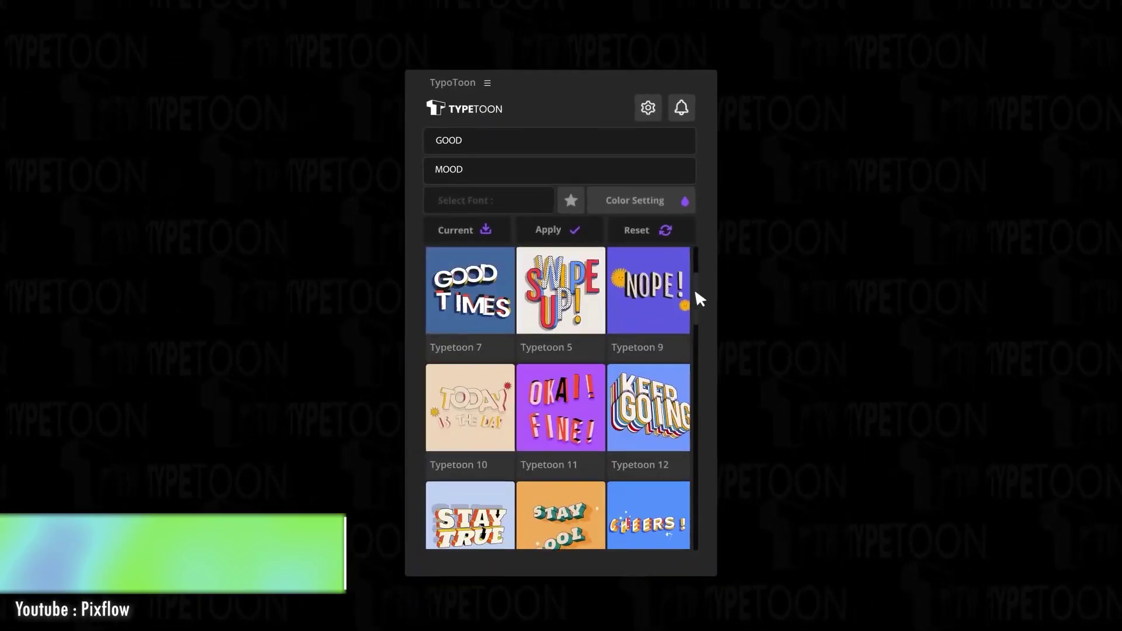
Change the TypoToon title to OKAY FINE in Gill Sans Ultra Bold with orange-yellow colours
{"action": "mouse_move", "coordinate": [584, 427]}
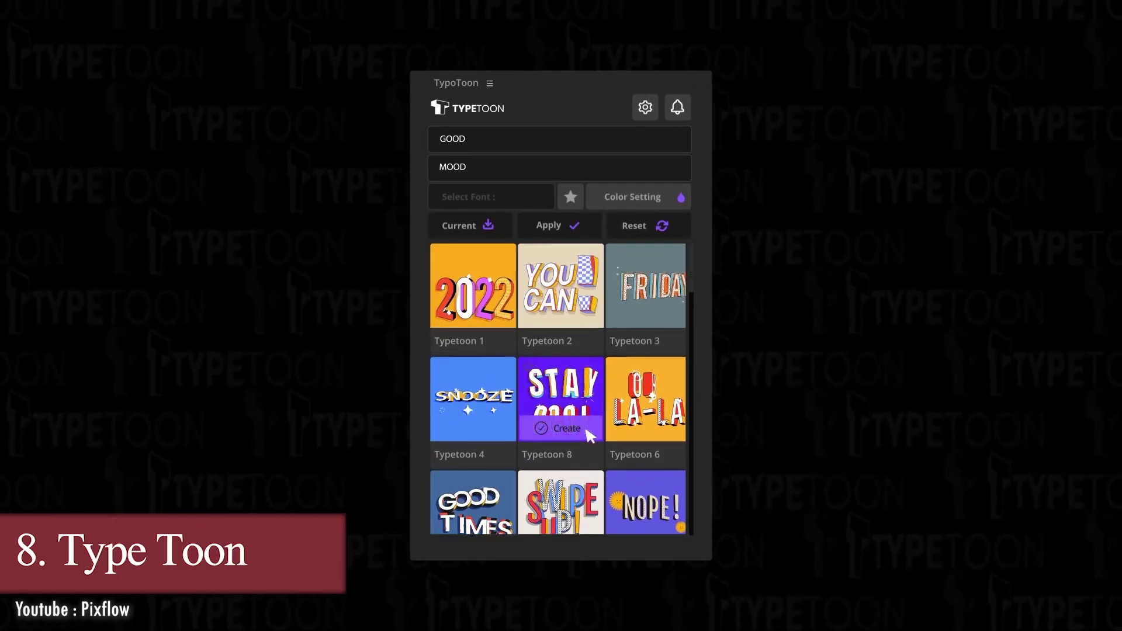
{"action": "type", "text": "OKAY"}
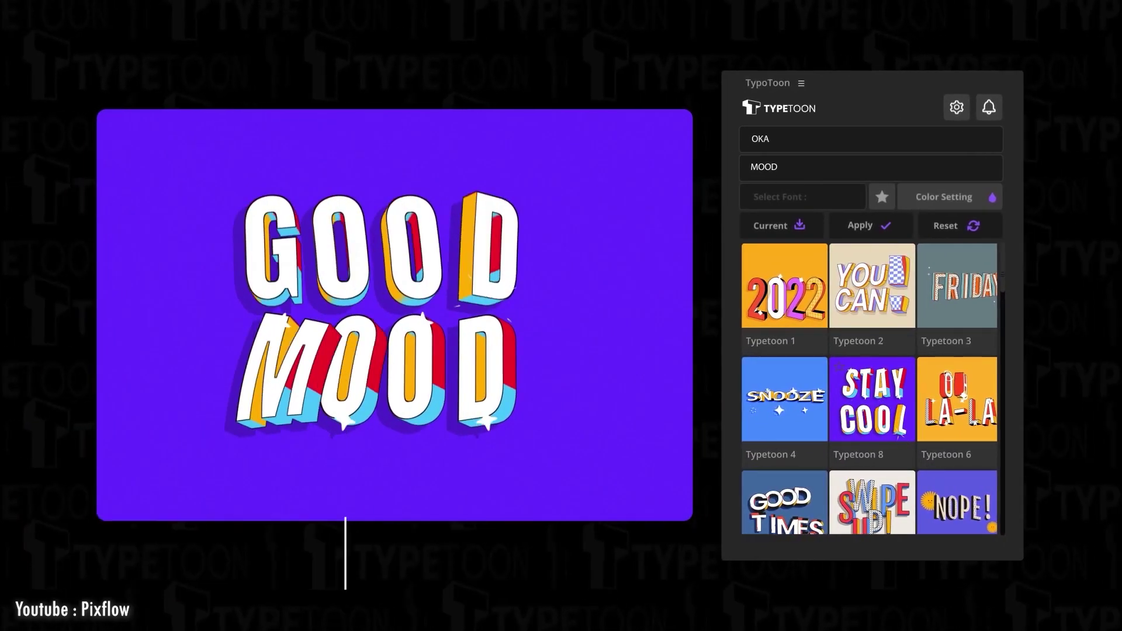
{"action": "type", "text": "FINE"}
{"action": "left_click", "coordinate": [874, 227]}
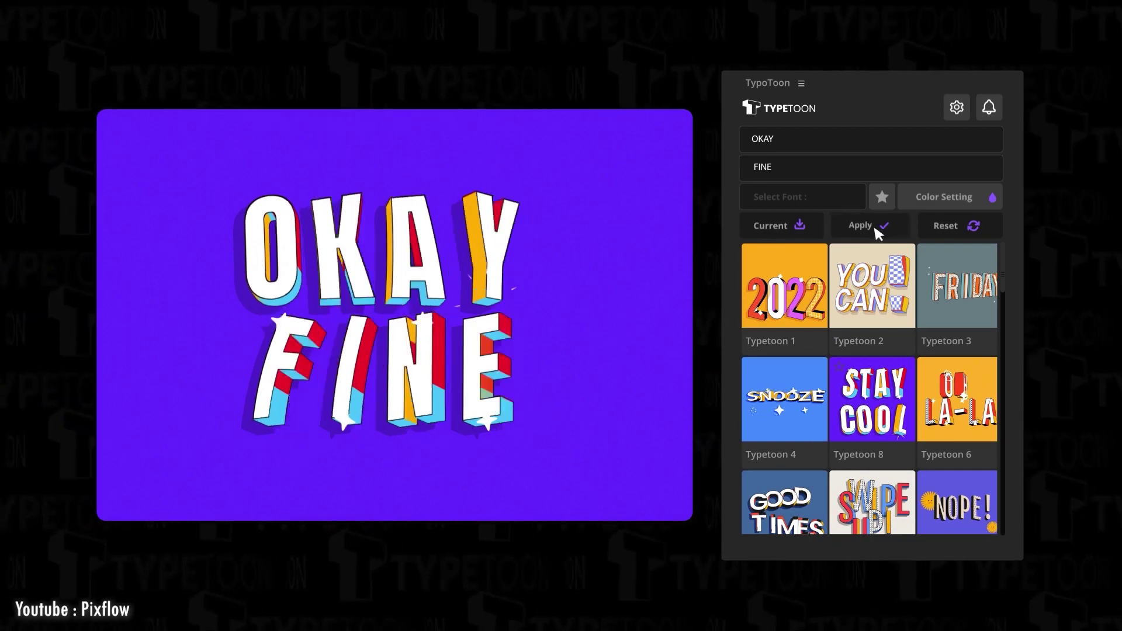
{"action": "left_click", "coordinate": [795, 199]}
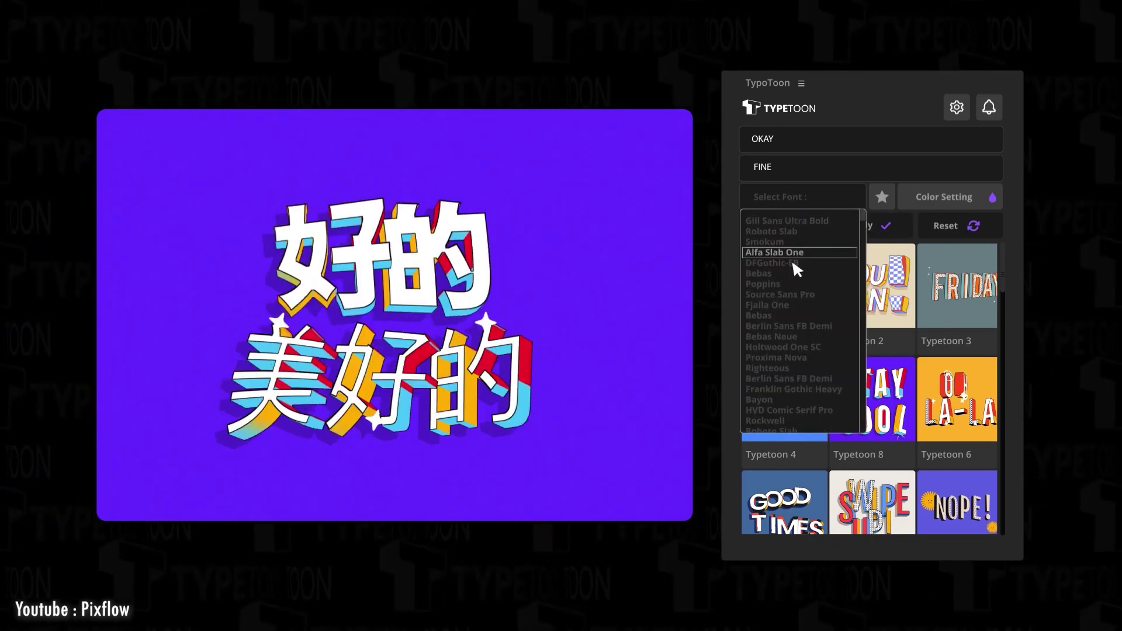
{"action": "left_click", "coordinate": [796, 220]}
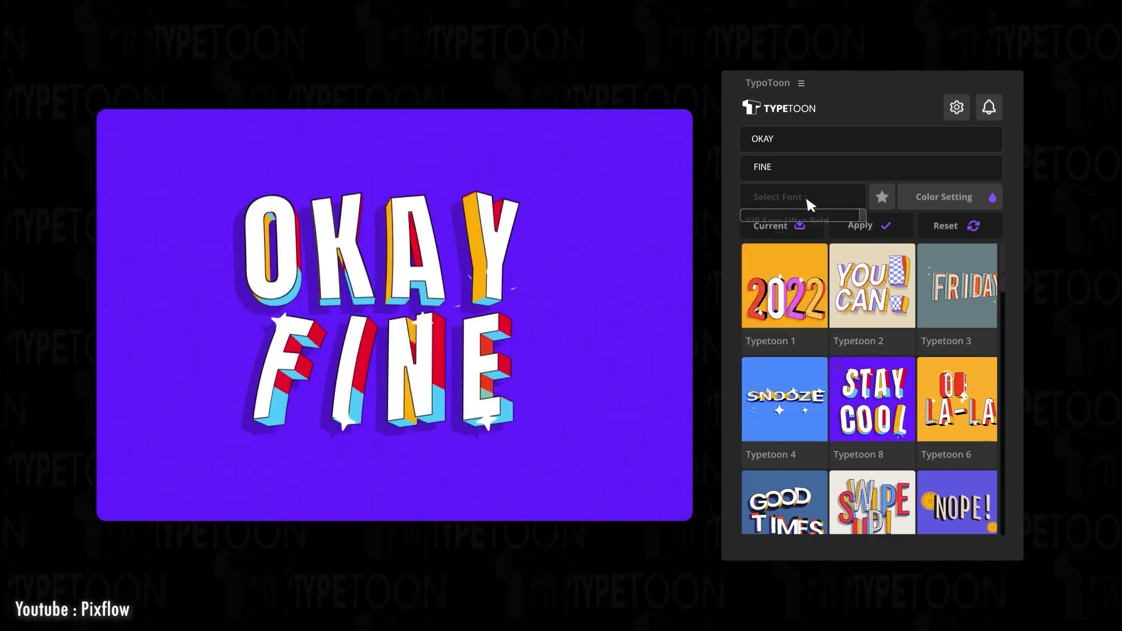
{"action": "left_click", "coordinate": [951, 206]}
{"action": "left_click", "coordinate": [953, 227]}
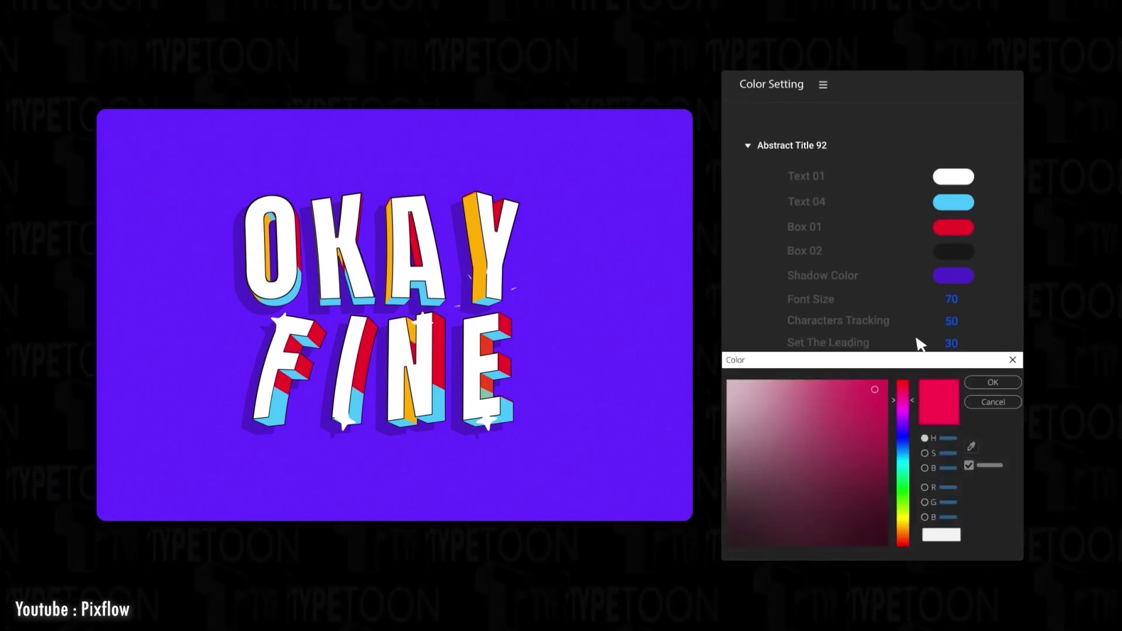
{"action": "left_click", "coordinate": [1002, 380]}
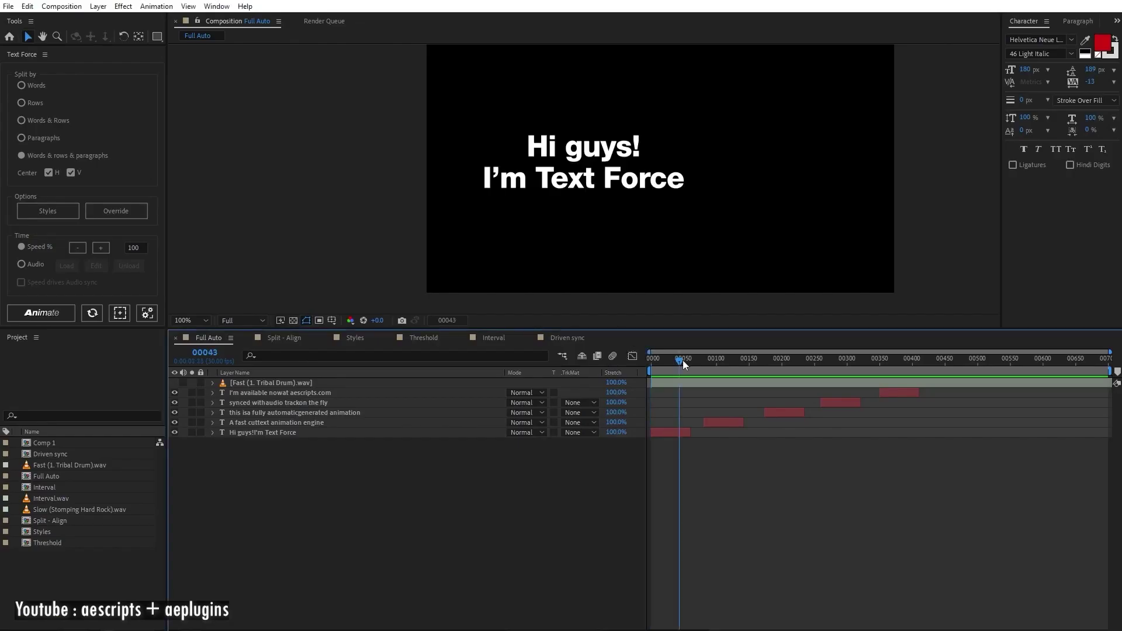
Split the four Text Force text layers into staggered word layers and preview from the start
{"action": "left_click_drag", "start_coordinate": [682, 360], "coordinate": [571, 374]}
{"action": "left_click_drag", "start_coordinate": [373, 462], "coordinate": [276, 395]}
{"action": "left_click", "coordinate": [55, 307]}
{"action": "key", "text": "space"}
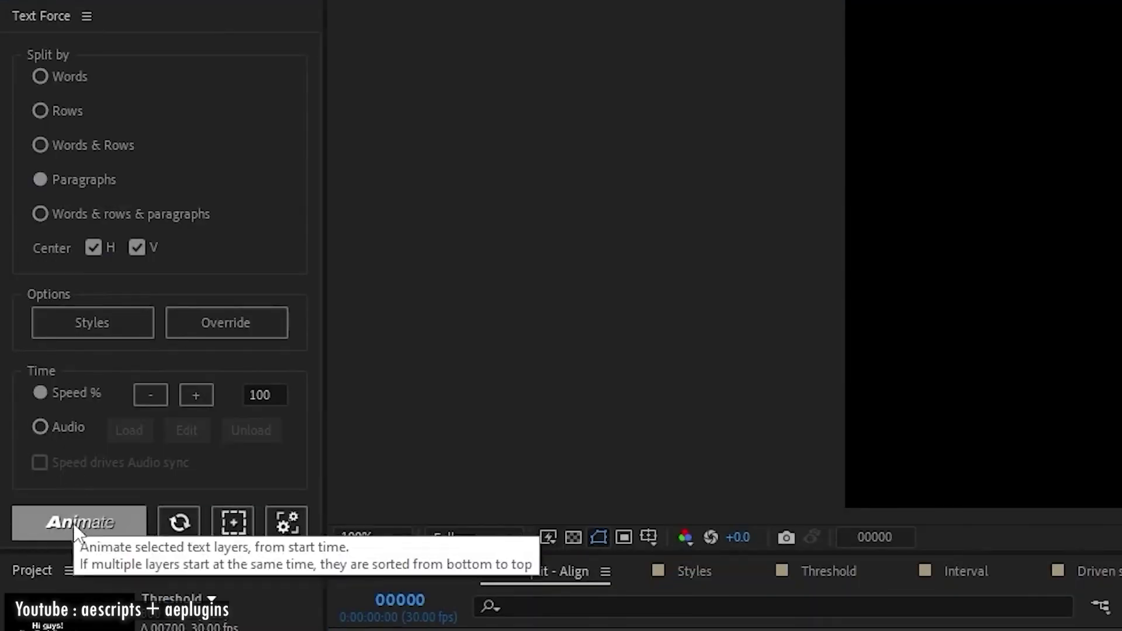
Animate the five Split - Align lines with Text Force and preview the staggered cut
{"action": "left_click", "coordinate": [73, 523]}
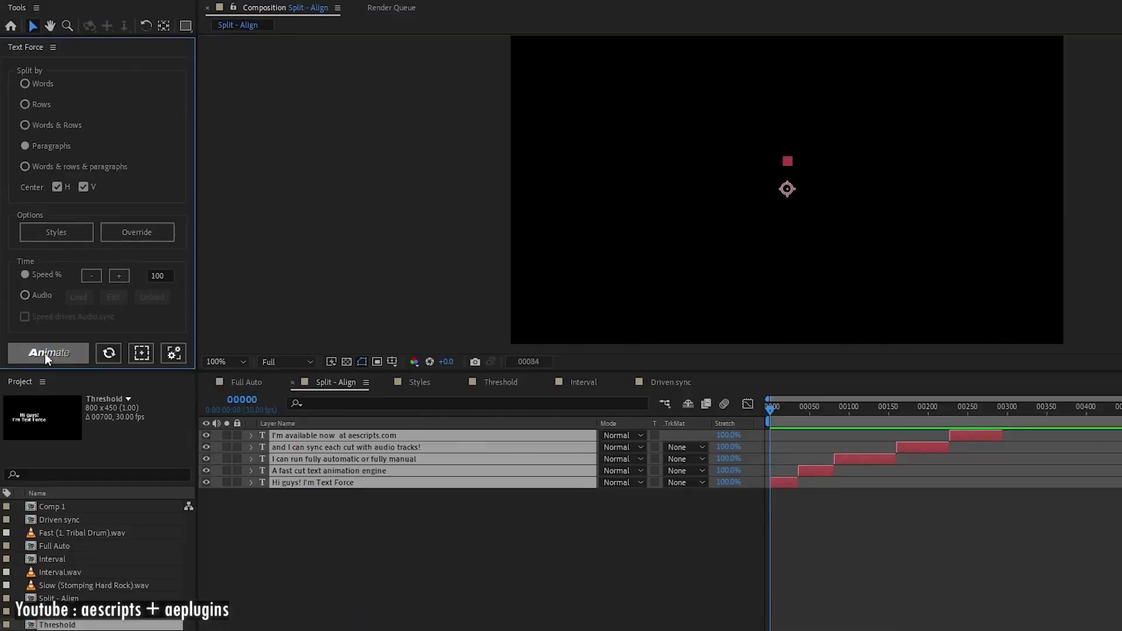
{"action": "key", "text": "space"}
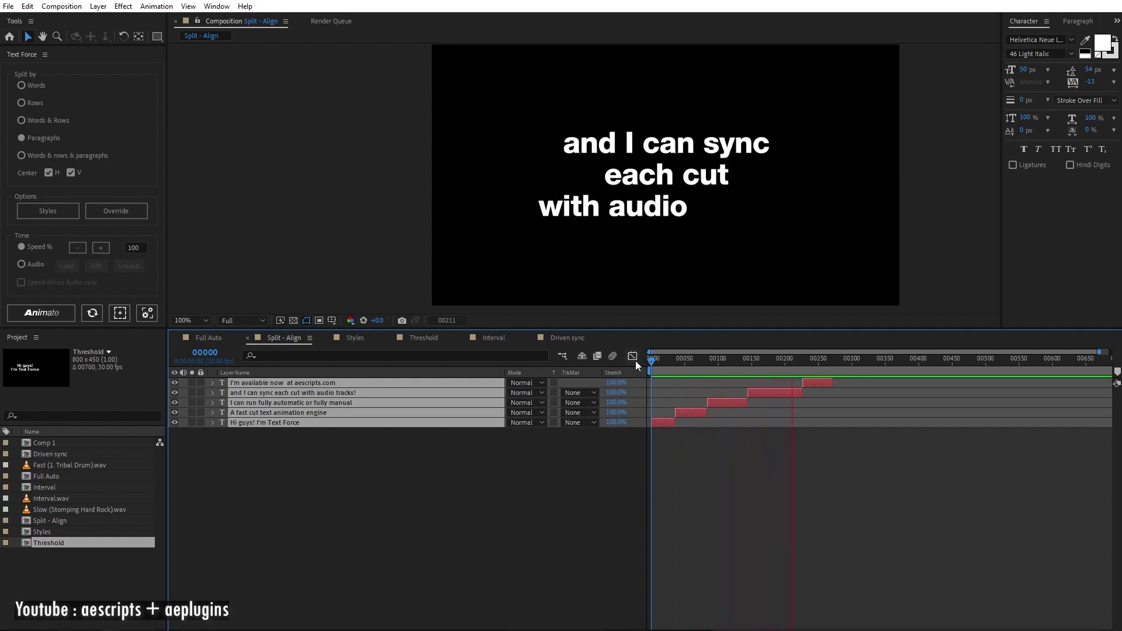
{"action": "key", "text": "space"}
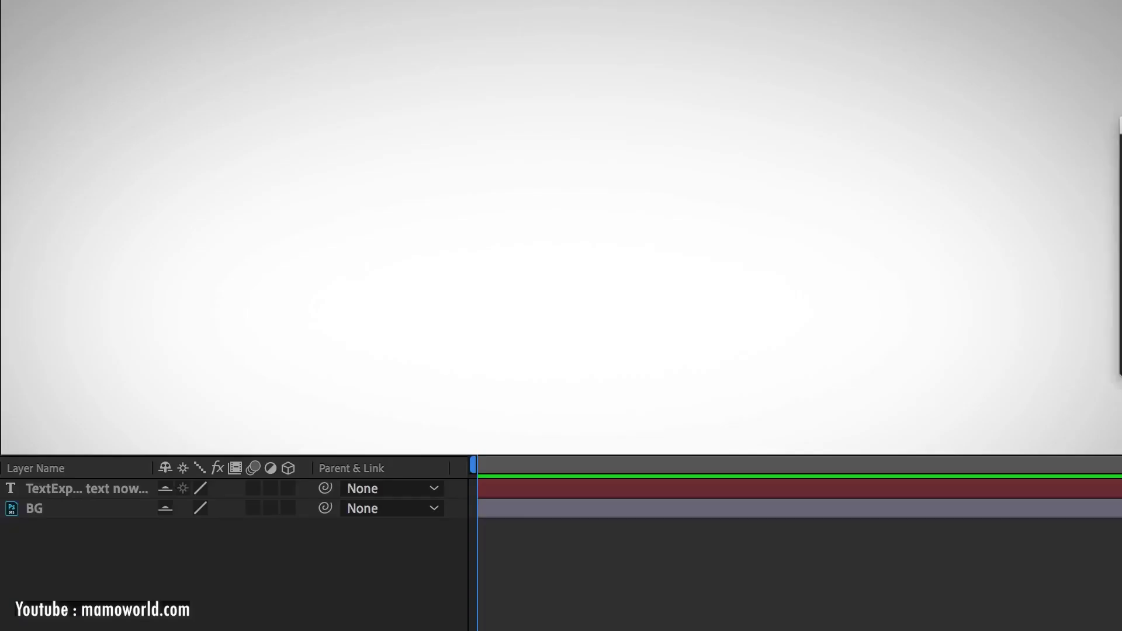
Drag the TextExploder panel into view beside the composition
{"action": "left_click_drag", "start_coordinate": [1121, 111], "coordinate": [857, 111]}
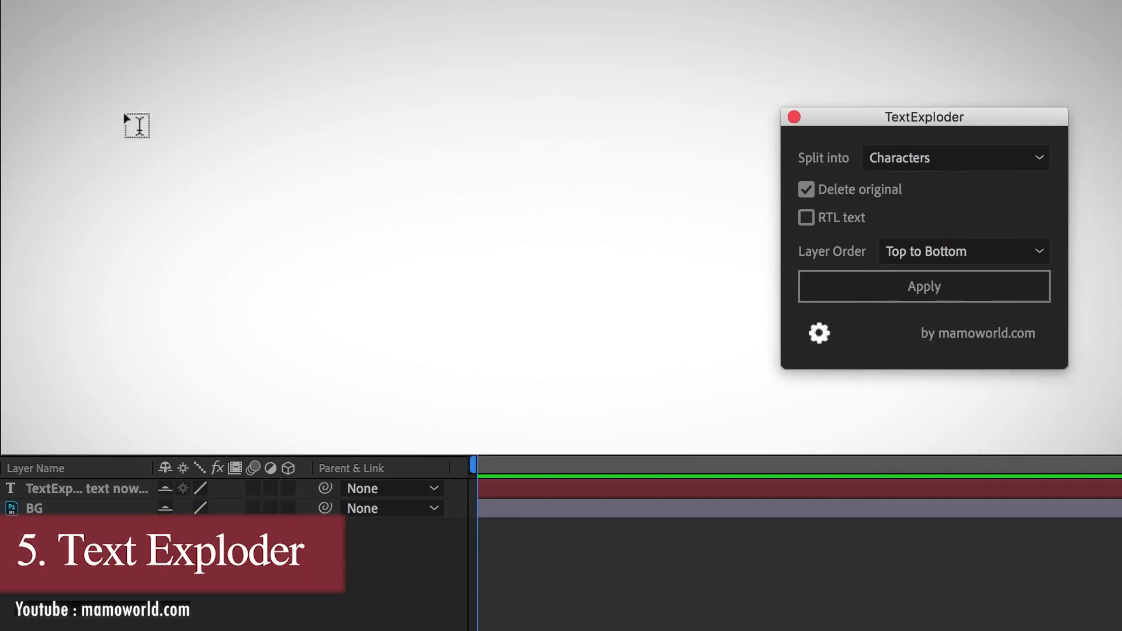
Type 'TextExploder supports paragraph text now' in a paragraph box and explode it into word layers
{"action": "left_click_drag", "start_coordinate": [120, 138], "coordinate": [645, 335]}
{"action": "type", "text": "TextExploder supports paragraph text now"}
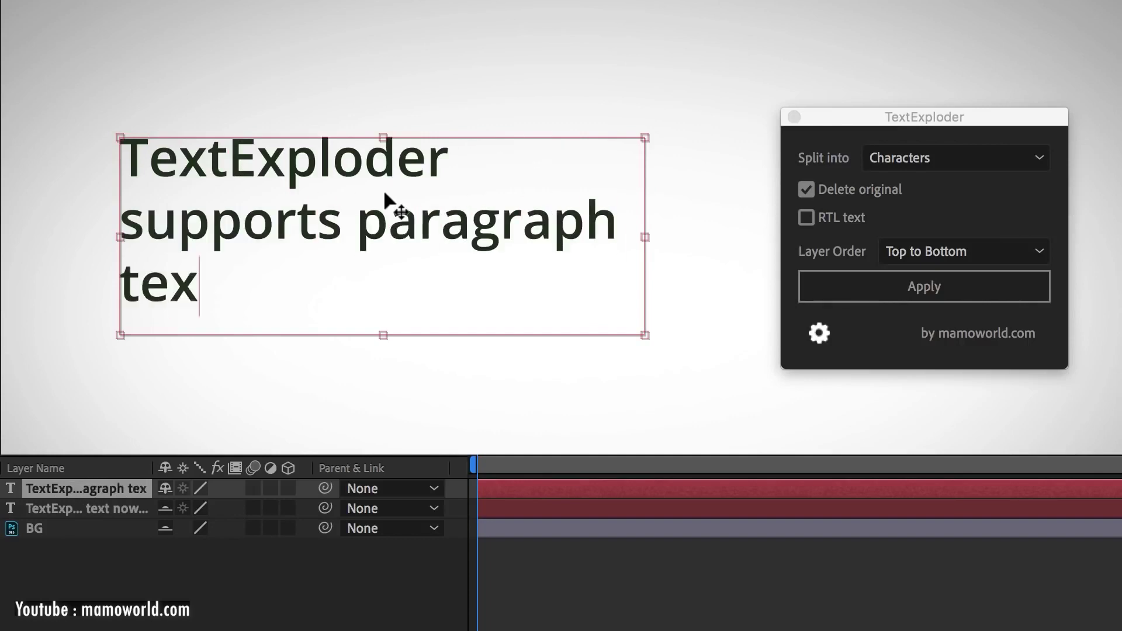
{"action": "left_click", "coordinate": [880, 285]}
Scatter the TextExploder, supports, paragraph and now words, then set Split into to Characters
{"action": "left_click", "coordinate": [185, 173]}
{"action": "key", "text": "shift+Up"}
{"action": "key", "text": "shift+Up"}
{"action": "key", "text": "shift+Up"}
{"action": "key", "text": "shift+Up"}
{"action": "key", "text": "shift+Up"}
{"action": "key", "text": "shift+Up"}
{"action": "key", "text": "shift+Up"}
{"action": "key", "text": "shift+Up"}
{"action": "key", "text": "shift+Up"}
{"action": "key", "text": "shift+Up"}
{"action": "key", "text": "shift+Up"}
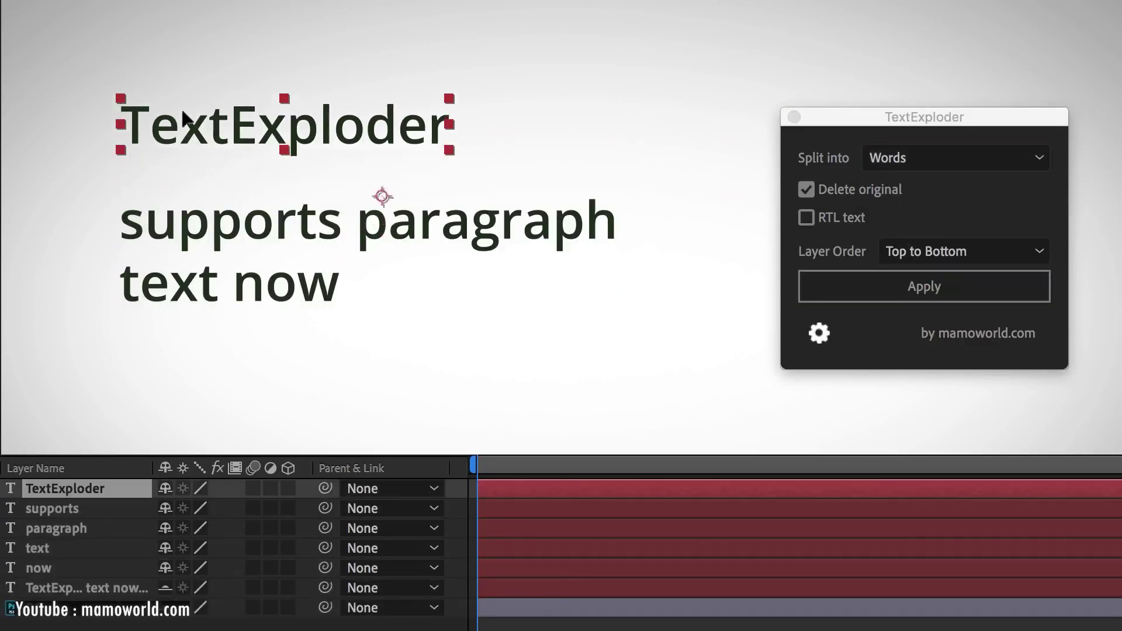
{"action": "left_click_drag", "start_coordinate": [205, 225], "coordinate": [149, 199]}
{"action": "left_click_drag", "start_coordinate": [361, 227], "coordinate": [401, 260]}
{"action": "left_click_drag", "start_coordinate": [304, 290], "coordinate": [315, 335]}
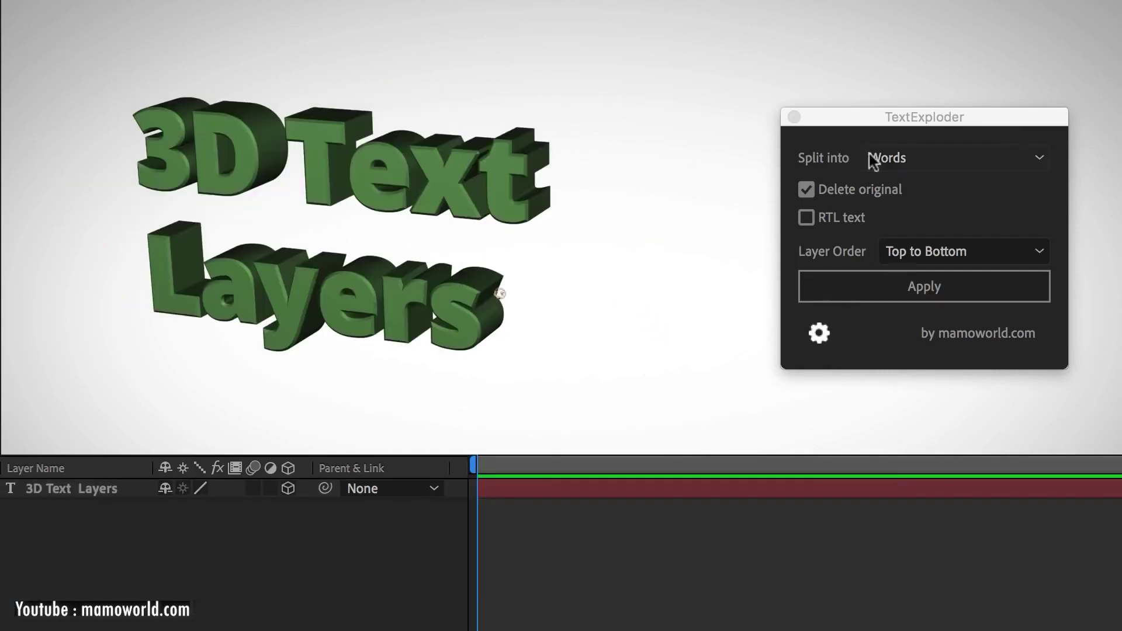
{"action": "left_click", "coordinate": [871, 158]}
{"action": "left_click", "coordinate": [889, 182]}
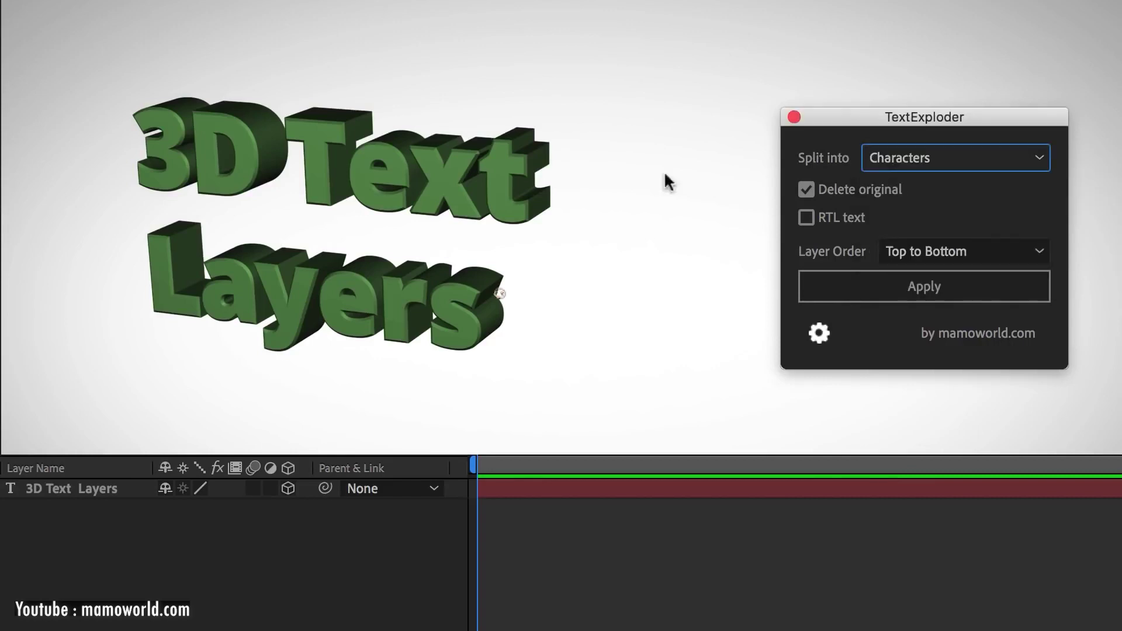
Explode the 3D Text Layers title into character layers, then move the 3 and select the letters
{"action": "left_click", "coordinate": [498, 181]}
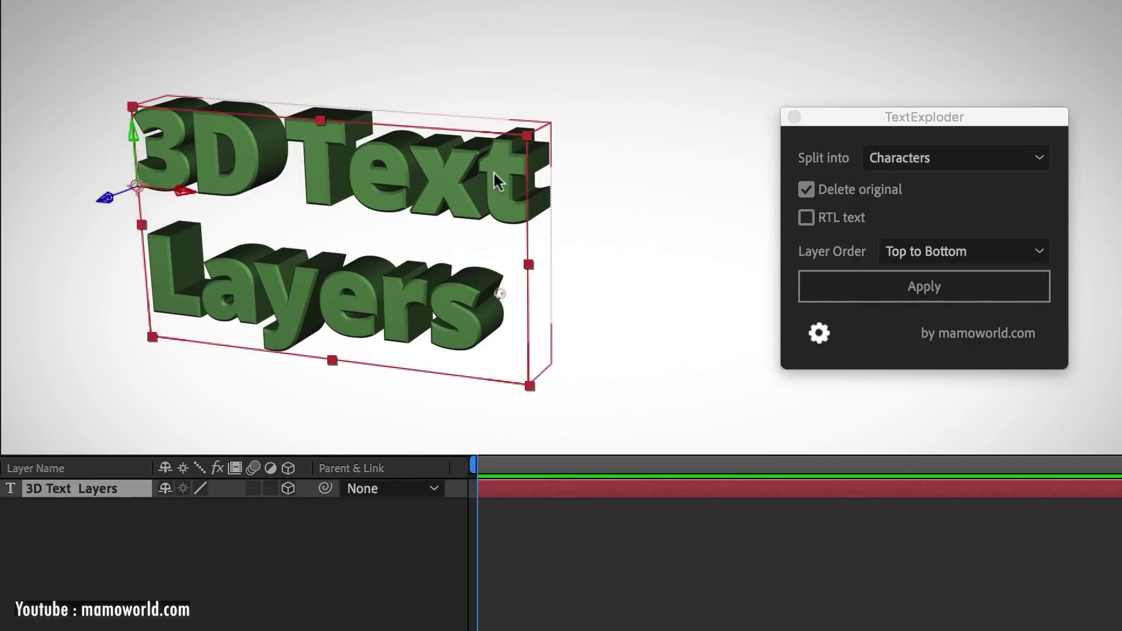
{"action": "left_click", "coordinate": [847, 297]}
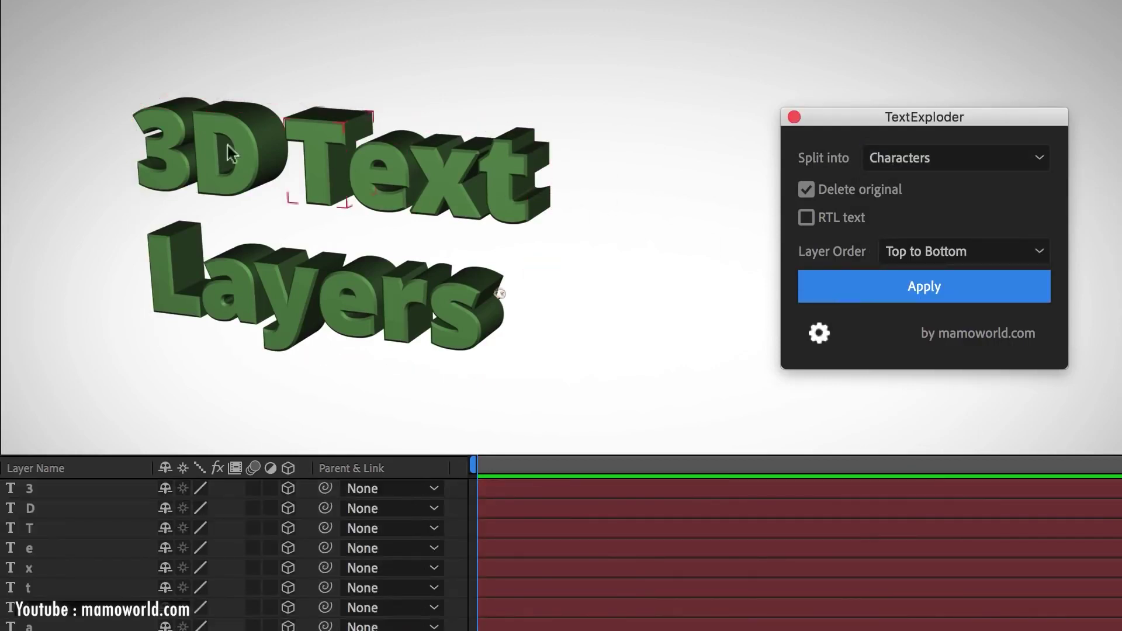
{"action": "left_click", "coordinate": [170, 150]}
{"action": "left_click_drag", "start_coordinate": [151, 122], "coordinate": [122, 82]}
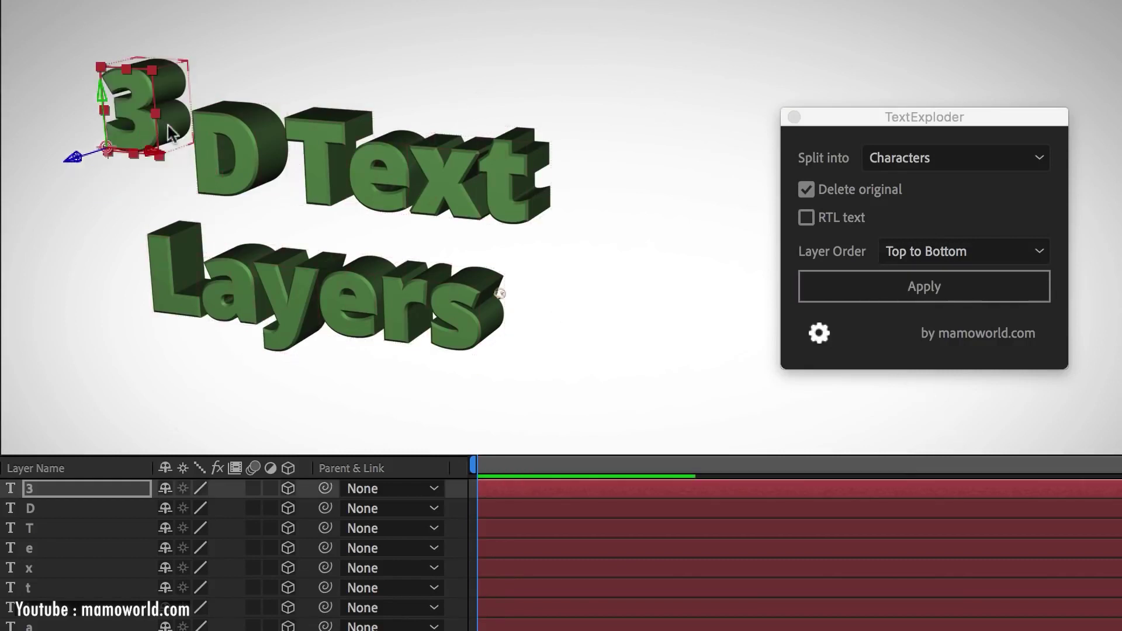
{"action": "left_click", "coordinate": [233, 157]}
{"action": "left_click", "coordinate": [330, 171]}
{"action": "left_click", "coordinate": [387, 184]}
{"action": "left_click", "coordinate": [439, 188]}
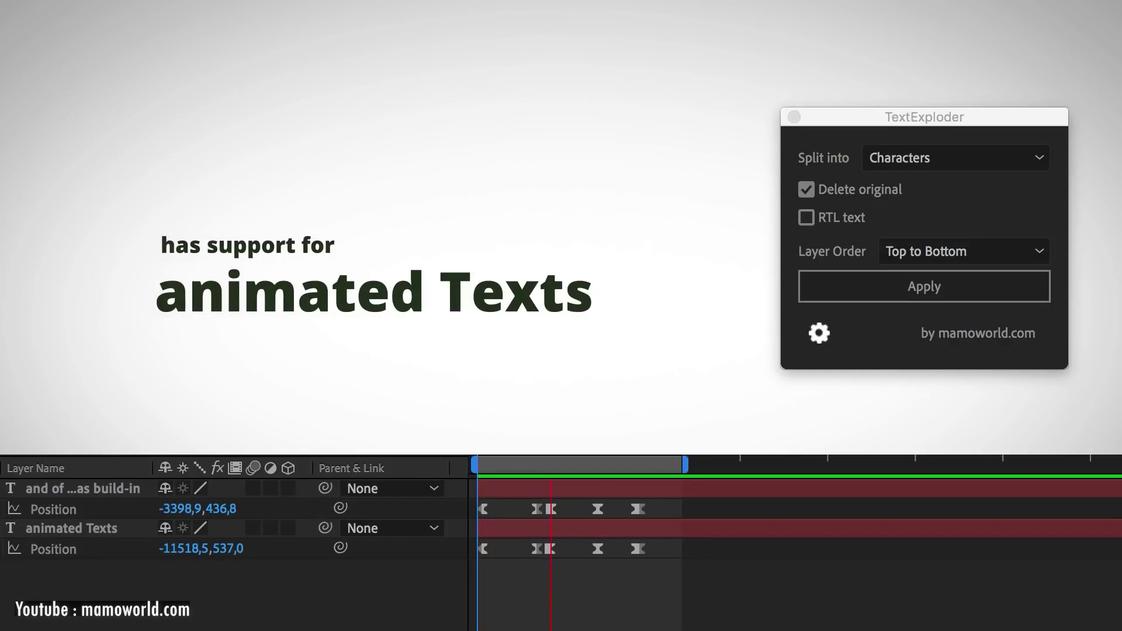
Explode 'has support for' and 'animated Texts' into character layers and preview the animation
{"action": "left_click", "coordinate": [292, 255]}
{"action": "left_click", "coordinate": [839, 294]}
{"action": "left_click", "coordinate": [515, 308]}
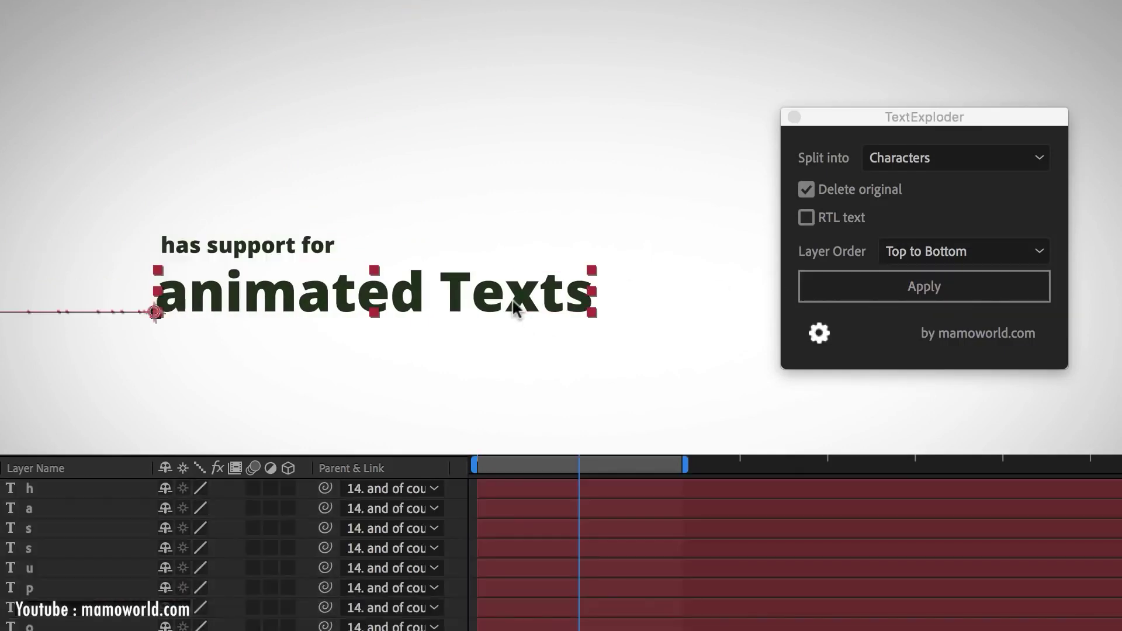
{"action": "left_click", "coordinate": [820, 289]}
{"action": "key", "text": "space"}
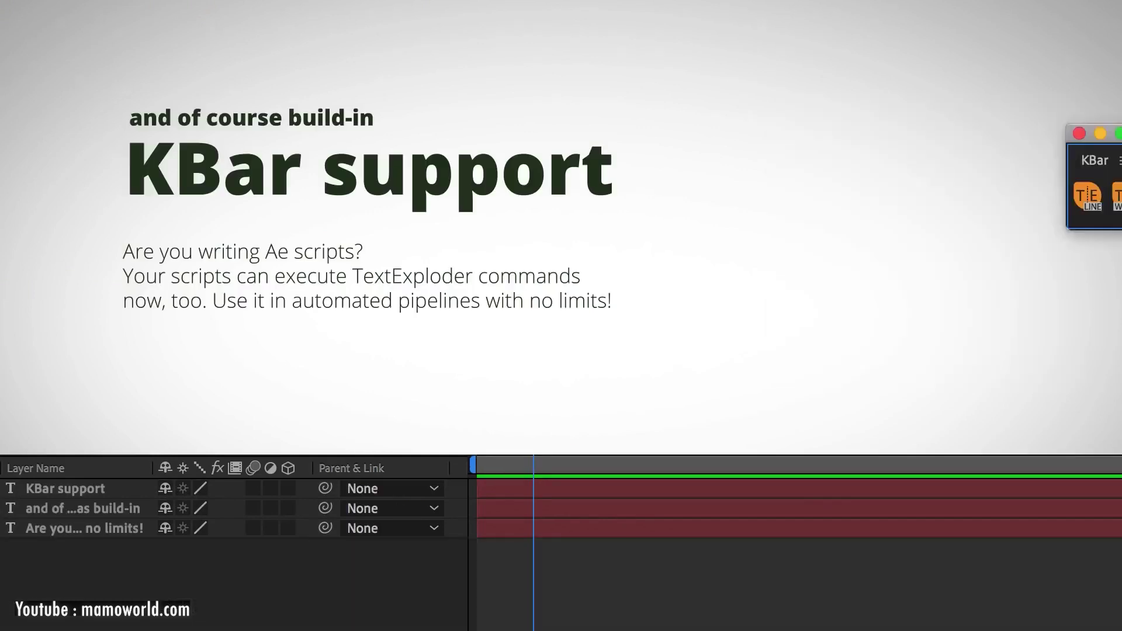
Split the KBar support title into separate letter layers with TE CHAR
{"action": "left_click", "coordinate": [531, 186]}
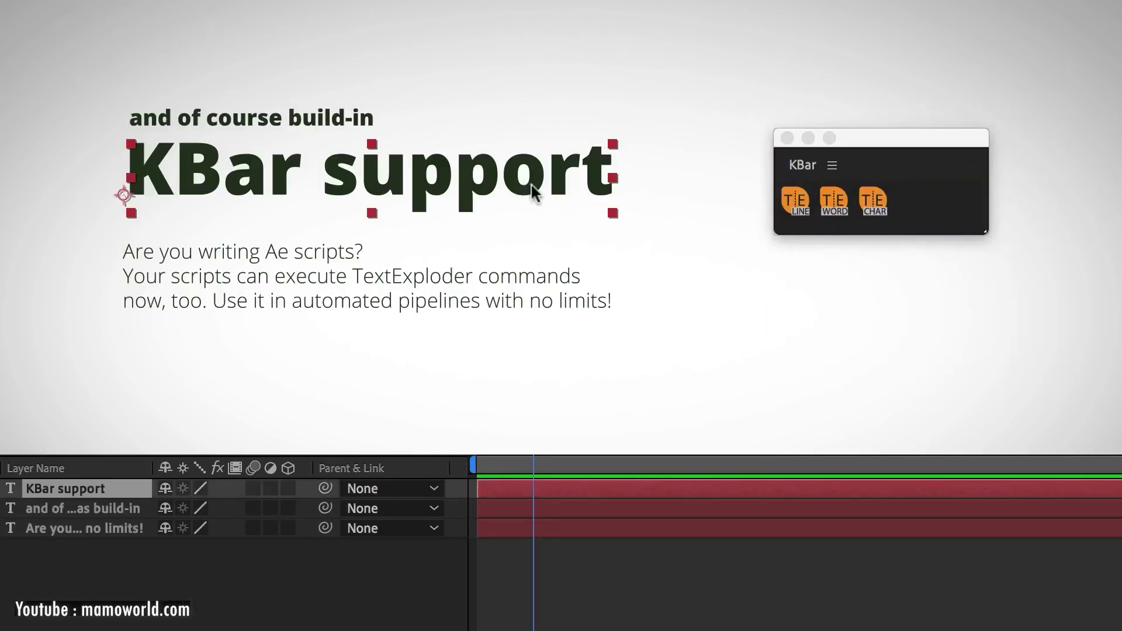
{"action": "left_click", "coordinate": [889, 207]}
{"action": "left_click", "coordinate": [357, 285]}
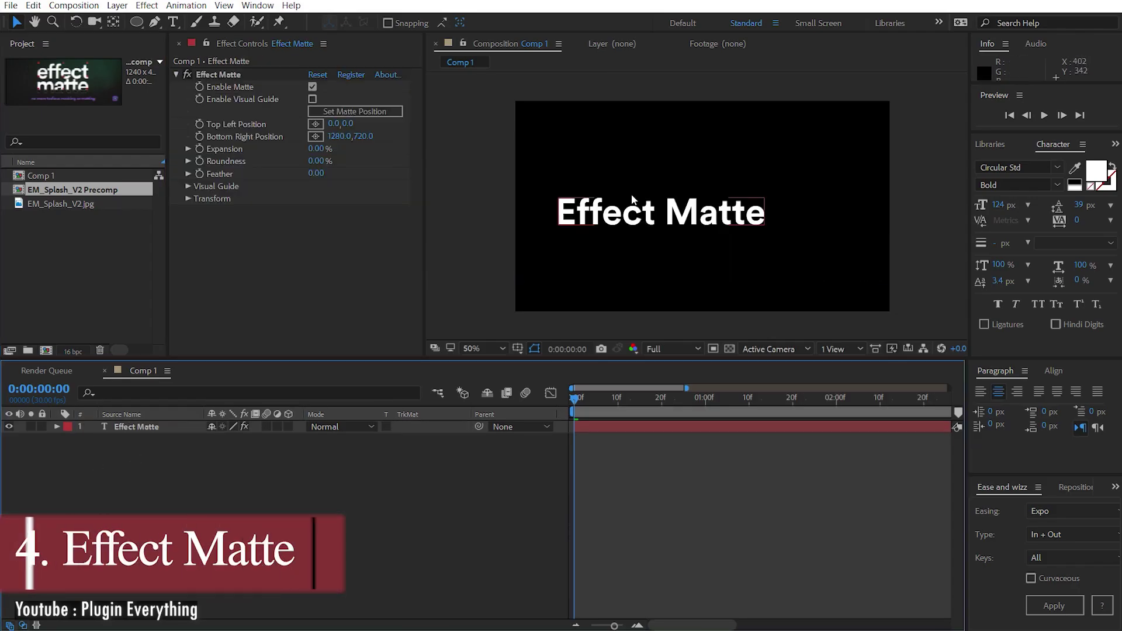
Turn on the Effect Matte visual guide and fit the matte around the text
{"action": "left_click", "coordinate": [217, 75]}
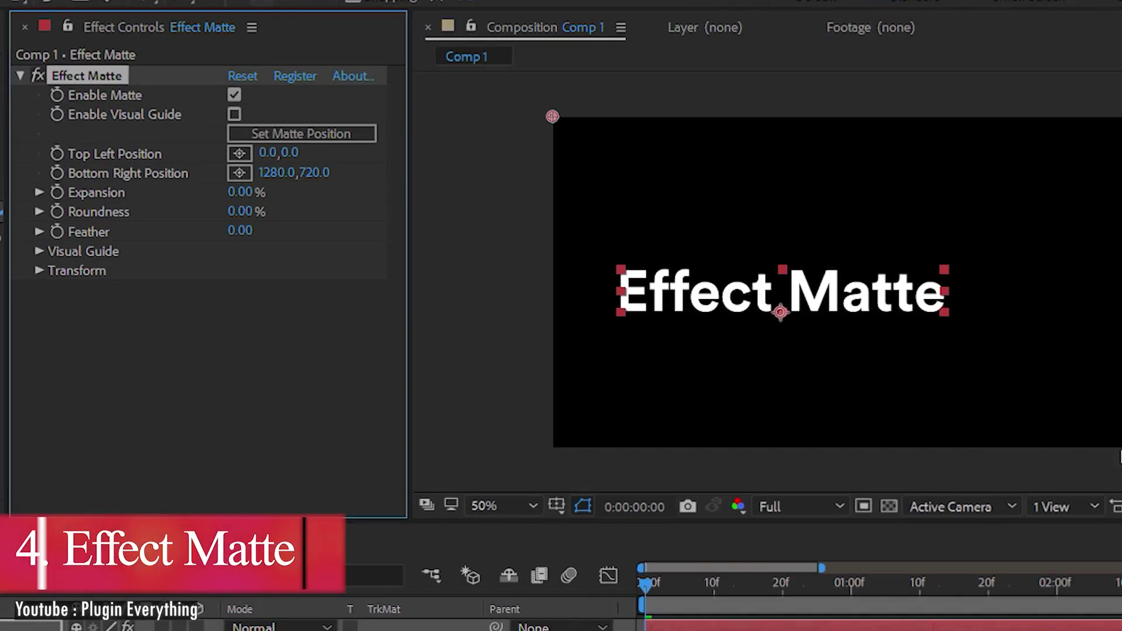
{"action": "left_click", "coordinate": [234, 114]}
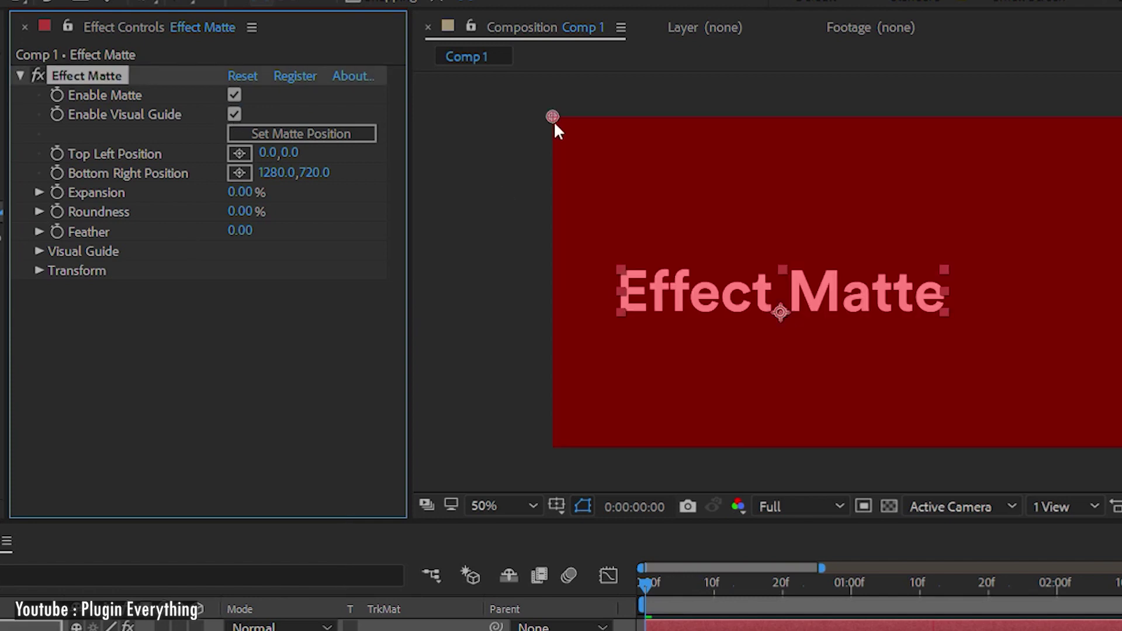
{"action": "left_click", "coordinate": [351, 134]}
{"action": "left_click_drag", "start_coordinate": [620, 269], "coordinate": [598, 226]}
{"action": "key", "text": "ctrl+z"}
Adjust the matte Expansion to 228% and add Feather to soften its edge
{"action": "left_click_drag", "start_coordinate": [242, 193], "coordinate": [188, 239]}
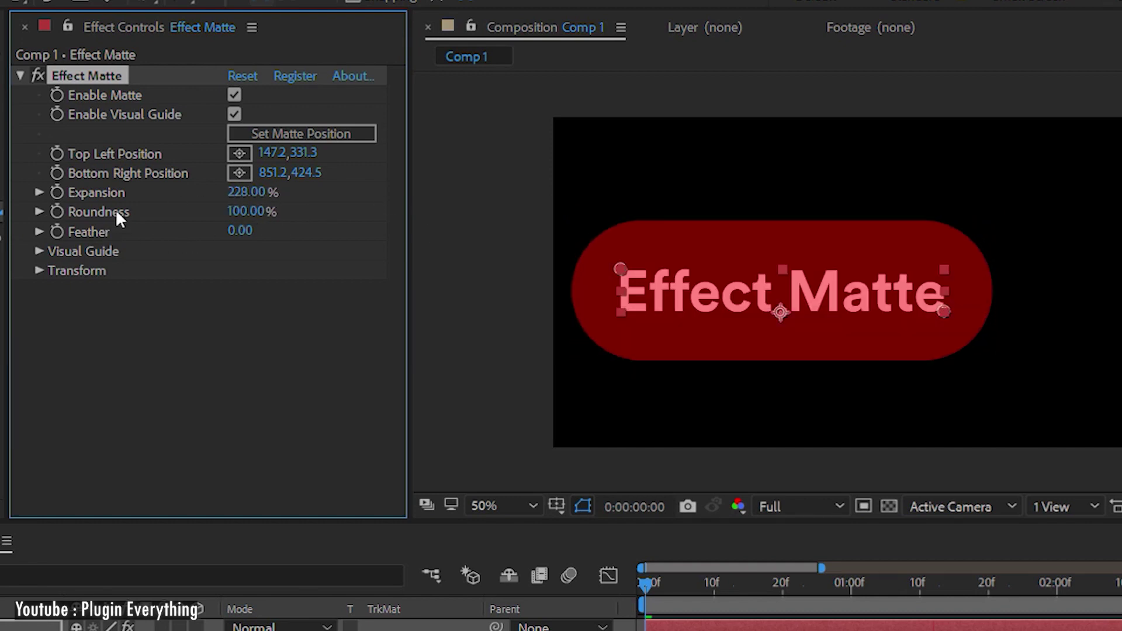
{"action": "left_click_drag", "start_coordinate": [407, 234], "coordinate": [433, 235]}
{"action": "mouse_move", "coordinate": [902, 267]}
{"action": "left_mouse_down"}
{"action": "mouse_move", "coordinate": [1065, 269]}
{"action": "mouse_move", "coordinate": [796, 346]}
{"action": "mouse_move", "coordinate": [912, 267]}
{"action": "left_mouse_up"}
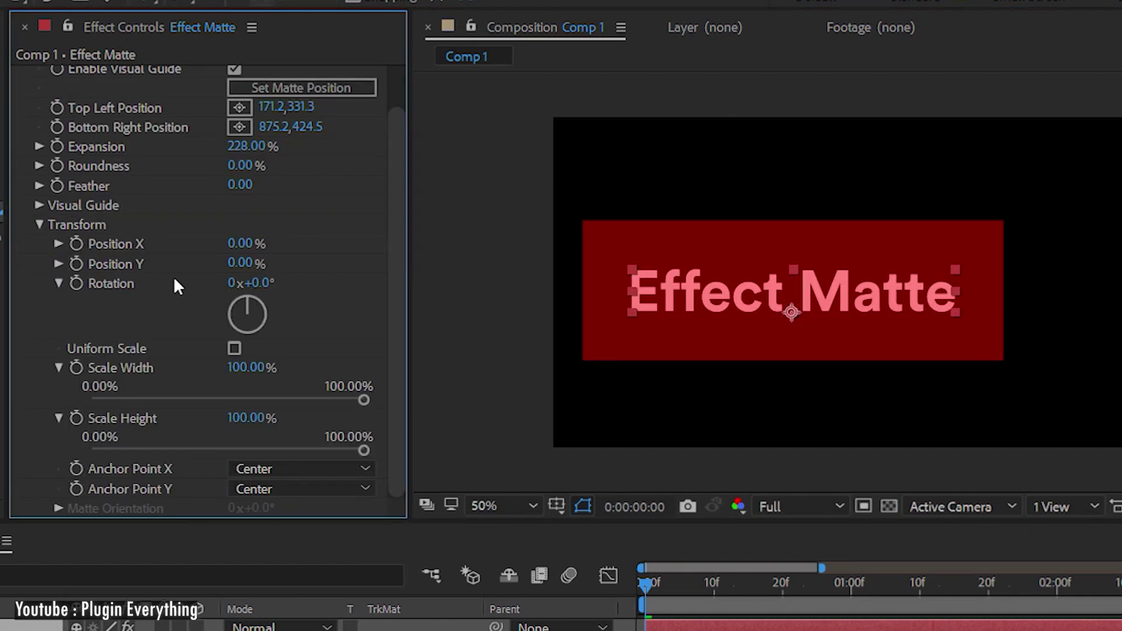
Slide the text out of the matte with Position Y, reset it, then scrub Rotation
{"action": "scroll", "coordinate": [181, 287], "scroll_direction": "up", "scroll_amount": 2}
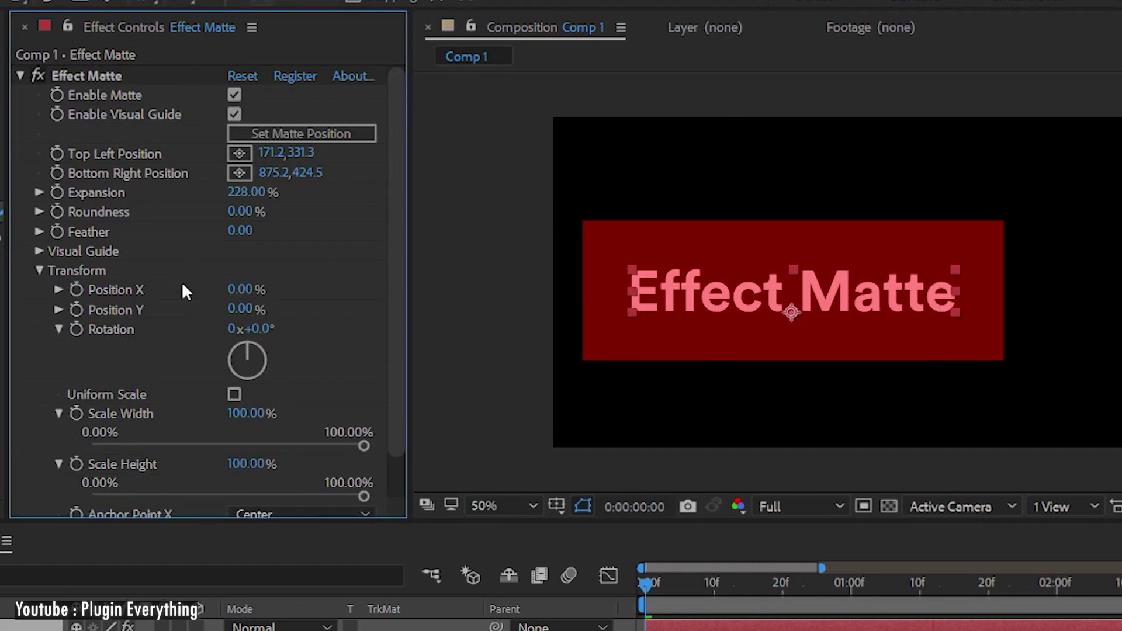
{"action": "left_click", "coordinate": [59, 310]}
{"action": "left_click_drag", "start_coordinate": [228, 341], "coordinate": [371, 340]}
{"action": "key", "text": "Return"}
{"action": "scroll", "coordinate": [212, 367], "scroll_direction": "down", "scroll_amount": 3}
{"action": "scroll", "coordinate": [250, 354], "scroll_direction": "up", "scroll_amount": 2}
{"action": "left_click_drag", "start_coordinate": [250, 354], "coordinate": [205, 334]}
{"action": "scroll", "coordinate": [142, 339], "scroll_direction": "down", "scroll_amount": 2}
Set Anchor Point X to Left, reset Rotation, and scale the text uniformly to about 56.70%
{"action": "left_click", "coordinate": [253, 469]}
{"action": "left_click", "coordinate": [251, 493]}
{"action": "scroll", "coordinate": [160, 425], "scroll_direction": "up", "scroll_amount": 2}
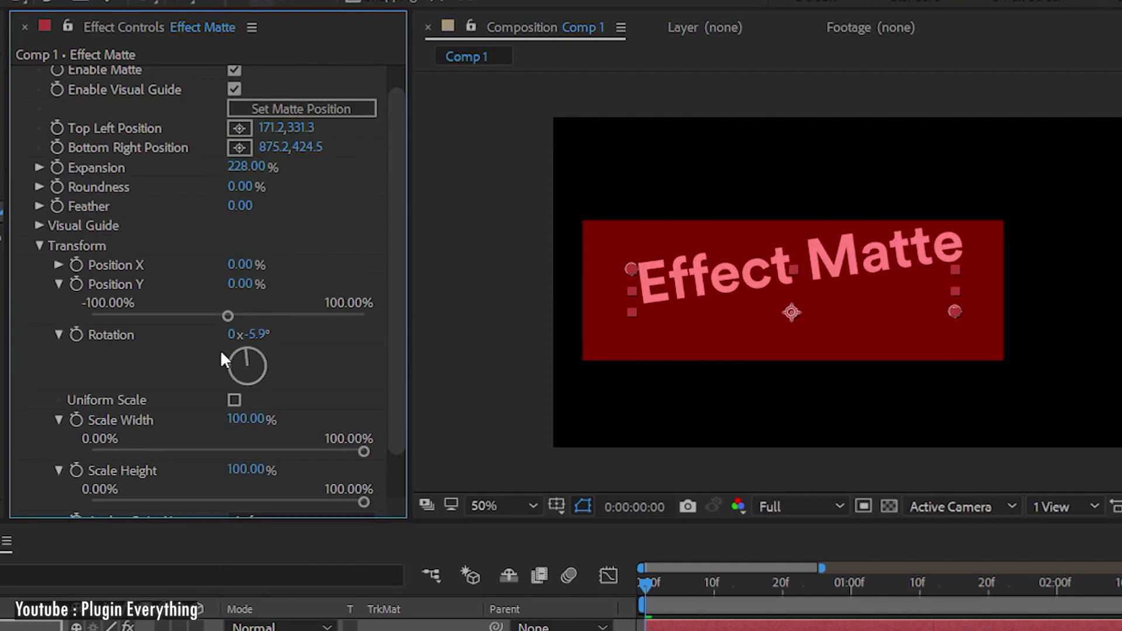
{"action": "key", "text": "ctrl+z"}
{"action": "scroll", "coordinate": [216, 351], "scroll_direction": "down", "scroll_amount": 3}
{"action": "scroll", "coordinate": [222, 362], "scroll_direction": "up", "scroll_amount": 2}
{"action": "left_click", "coordinate": [233, 379]}
{"action": "left_click_drag", "start_coordinate": [249, 411], "coordinate": [225, 411]}
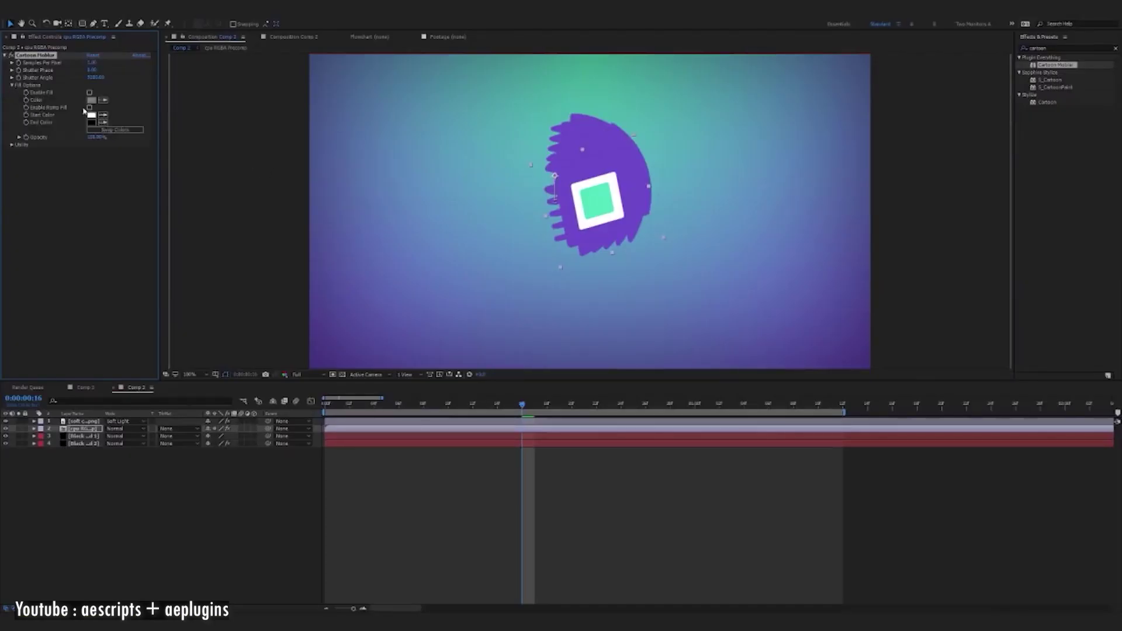
Solo layer 2 so the gradient background turns black
{"action": "left_click", "coordinate": [18, 429]}
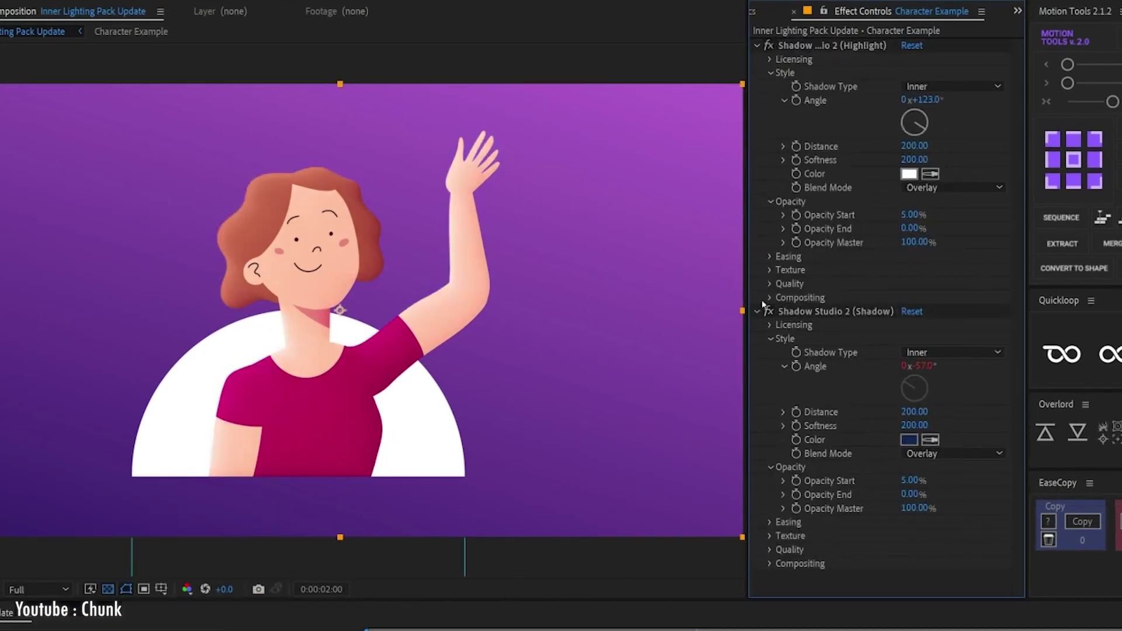
Rotate the Highlight Angle, then delete and restore both Shadow Studio 2 effects
{"action": "mouse_move", "coordinate": [916, 133]}
{"action": "left_mouse_down"}
{"action": "mouse_move", "coordinate": [901, 138]}
{"action": "mouse_move", "coordinate": [927, 131]}
{"action": "left_mouse_up"}
{"action": "left_click", "coordinate": [966, 121]}
{"action": "left_click", "coordinate": [823, 52]}
{"action": "key", "text": "ctrl+shift+e"}
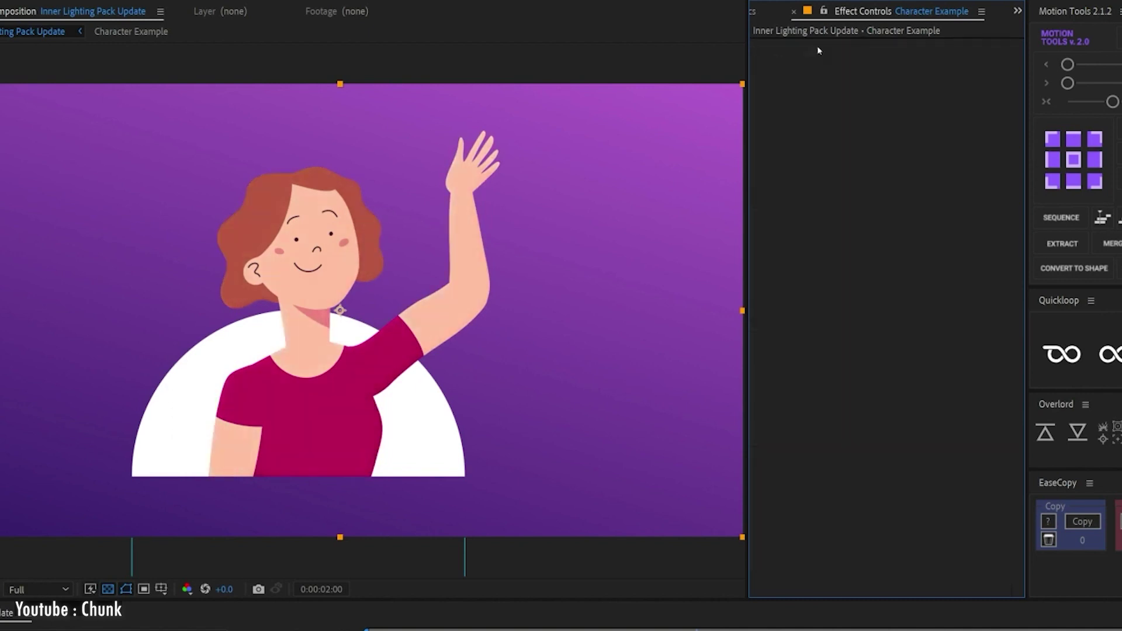
{"action": "key", "text": "ctrl+z"}
Switch the Rim Light effect off
{"action": "scroll", "coordinate": [826, 181], "scroll_direction": "down", "scroll_amount": 6}
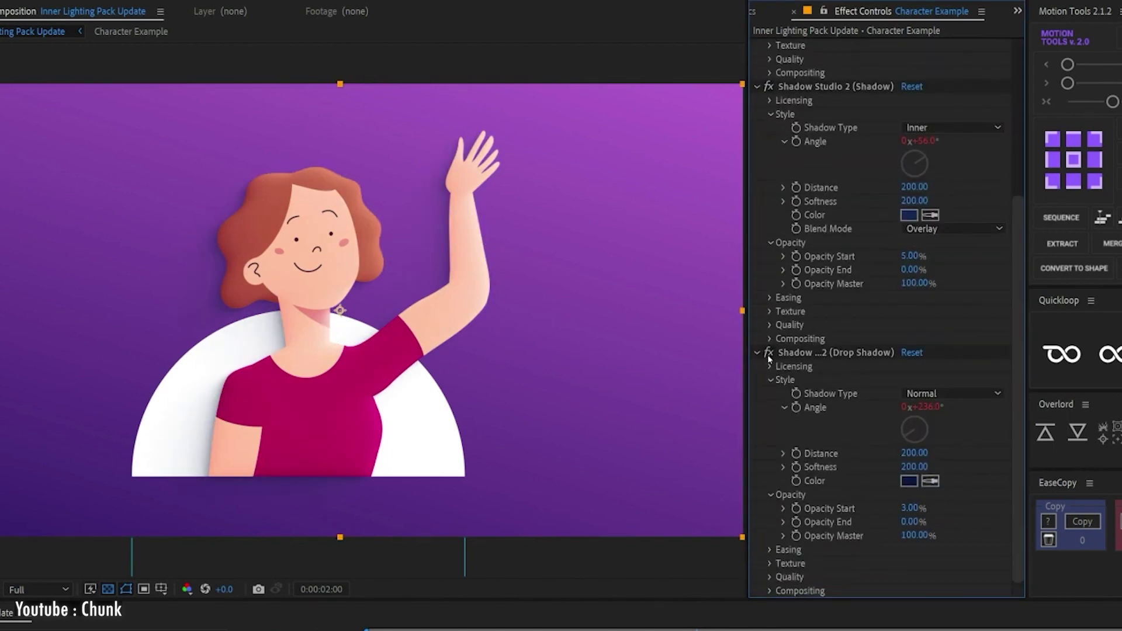
{"action": "left_click", "coordinate": [770, 340]}
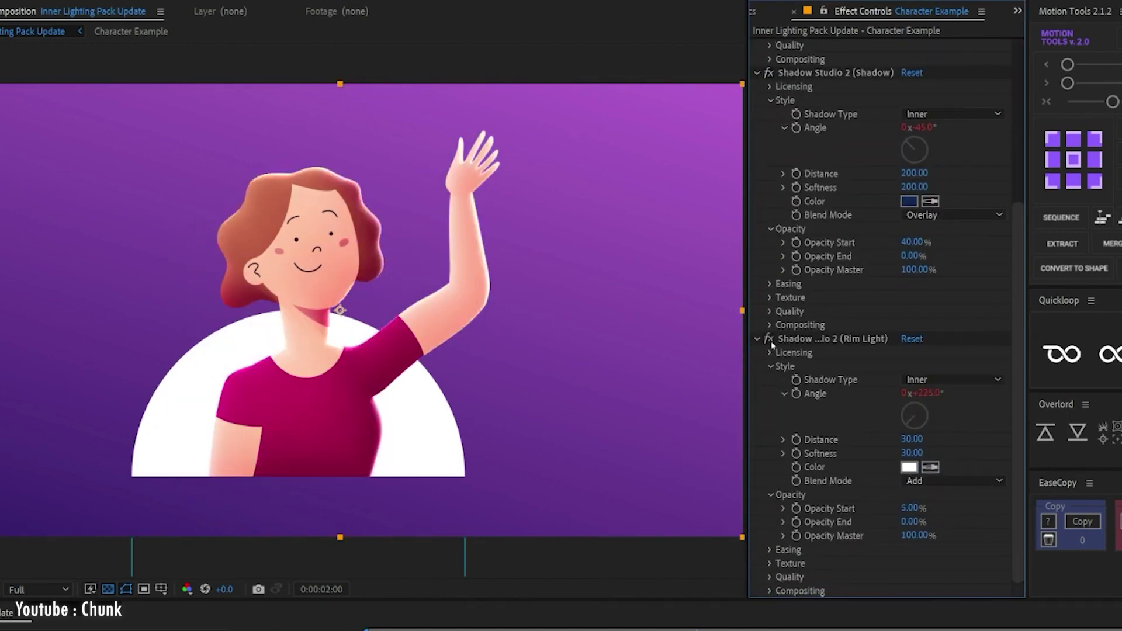
{"action": "scroll", "coordinate": [773, 346], "scroll_direction": "up", "scroll_amount": 2}
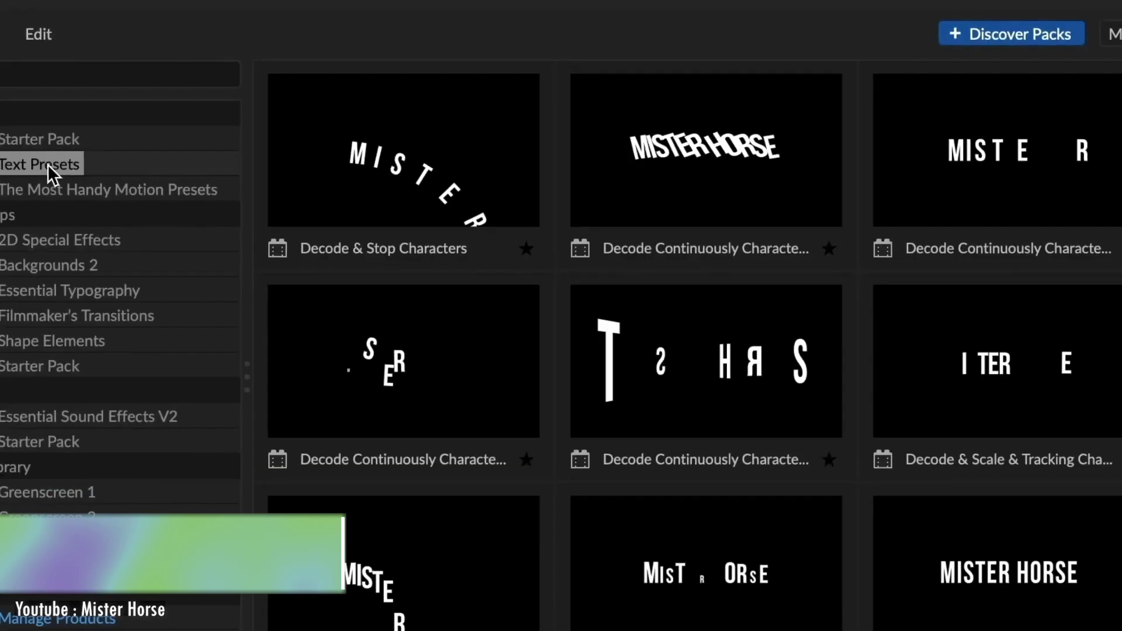
Browse the 2D Special Effects, Filmmaker's Transitions and Greenscreen 1 libraries, then bring up the Window menu
{"action": "left_click", "coordinate": [208, 240]}
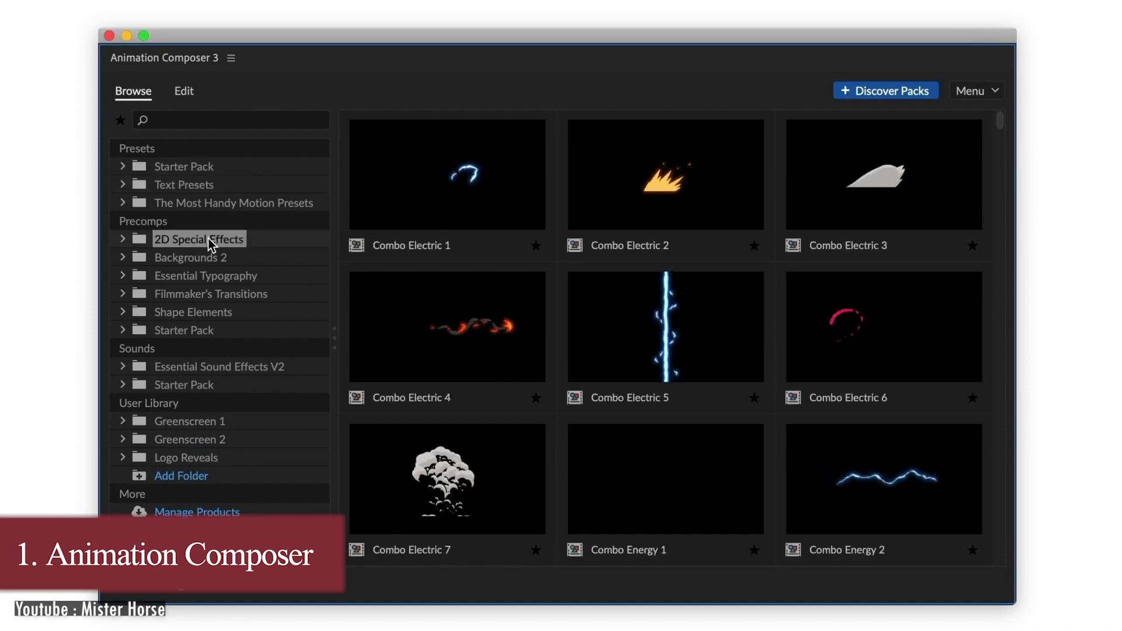
{"action": "left_click", "coordinate": [211, 294]}
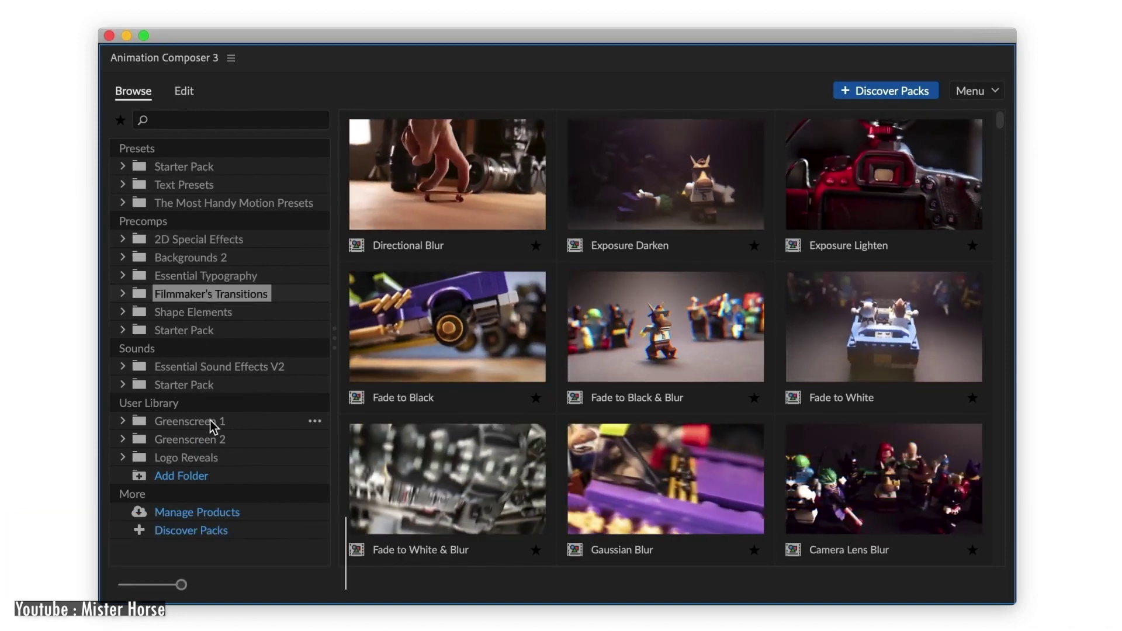
{"action": "left_click", "coordinate": [214, 423]}
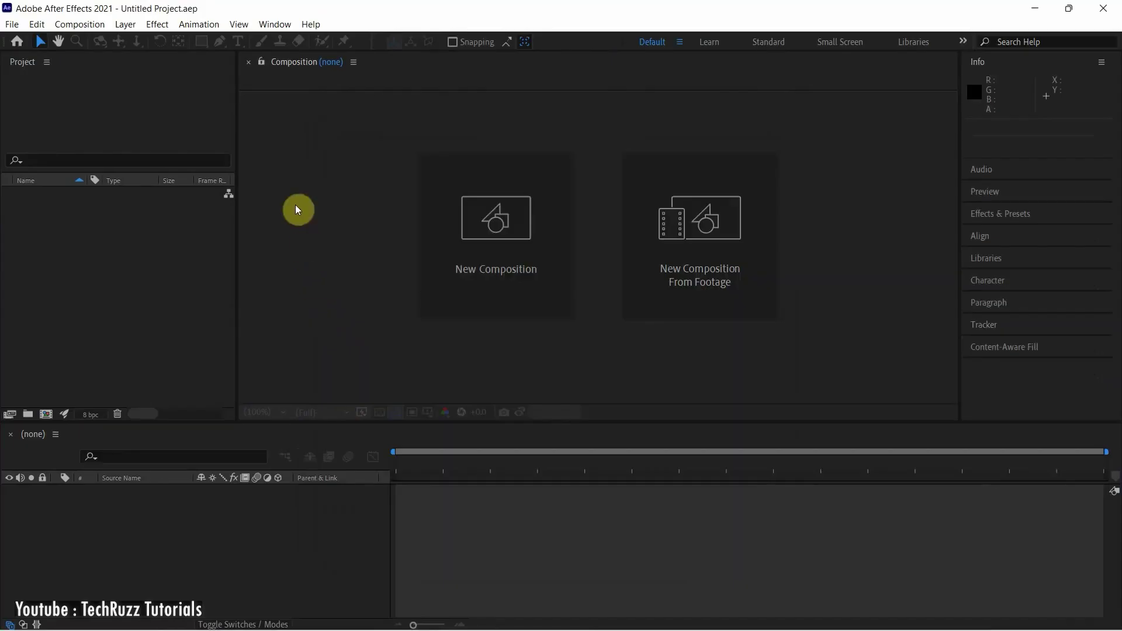
{"action": "left_click", "coordinate": [282, 26]}
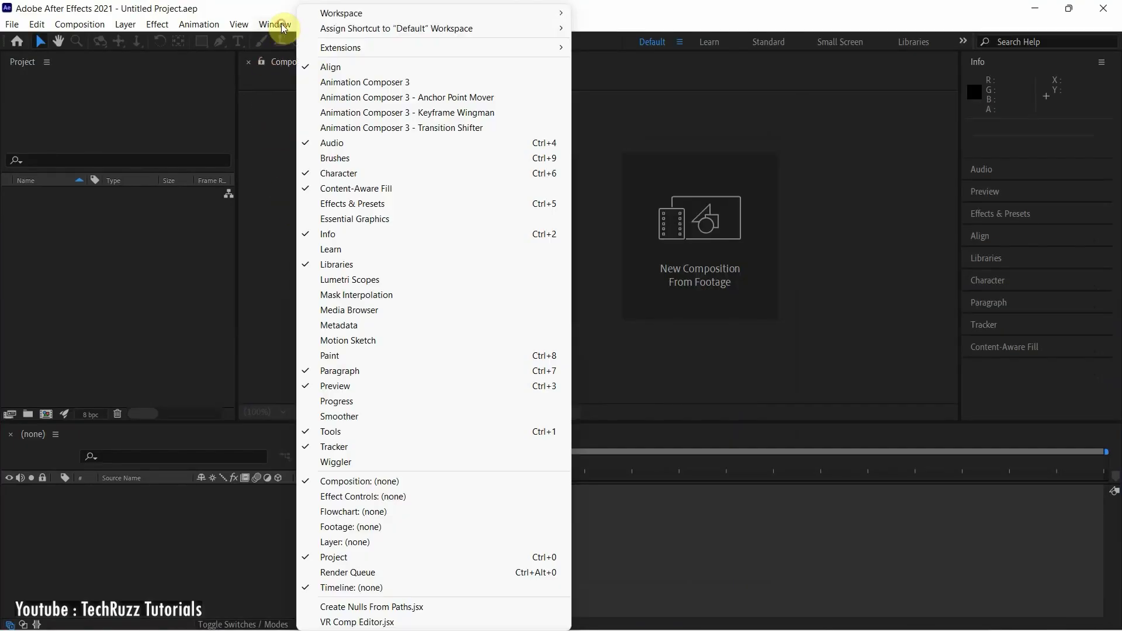
Open the Animation Composer 3 panel, center it, and browse its preset categories
{"action": "left_click", "coordinate": [430, 86]}
{"action": "left_click_drag", "start_coordinate": [250, 63], "coordinate": [637, 65]}
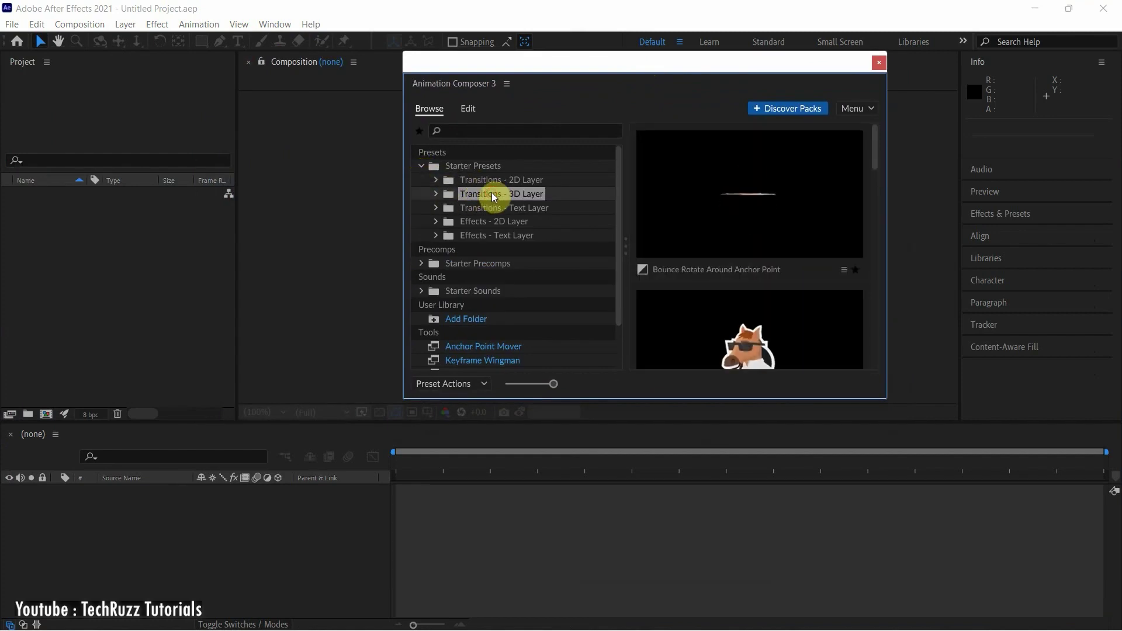
{"action": "left_click", "coordinate": [498, 208]}
{"action": "left_click", "coordinate": [498, 221]}
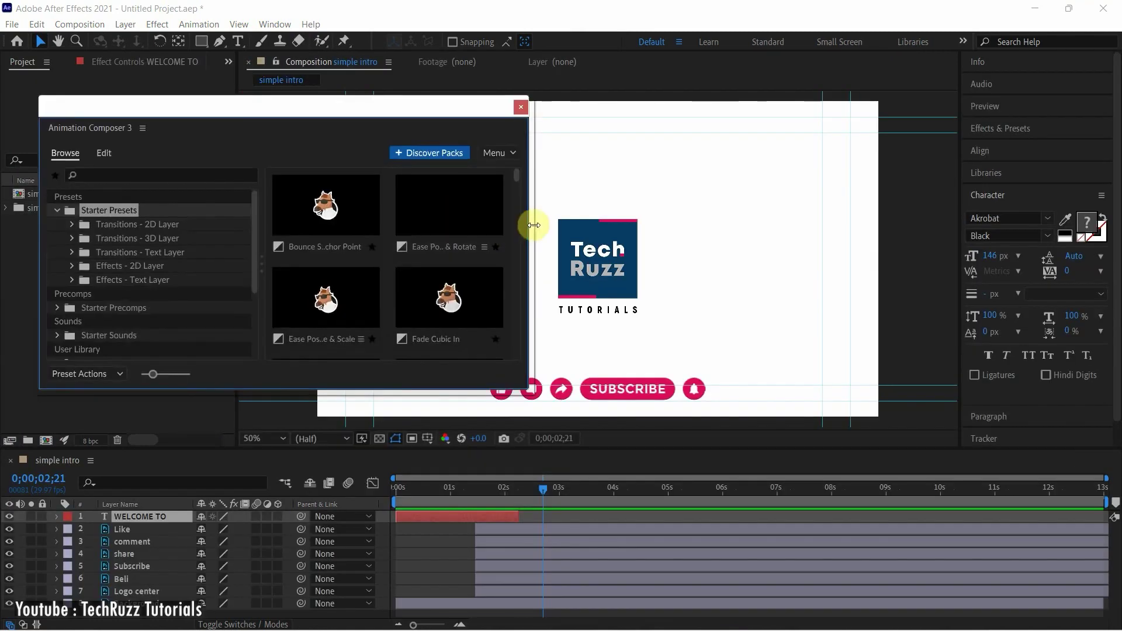
Apply Fade Characters Separately as both in and out to WELCOME TO at 1 second
{"action": "left_click_drag", "start_coordinate": [481, 488], "coordinate": [450, 489]}
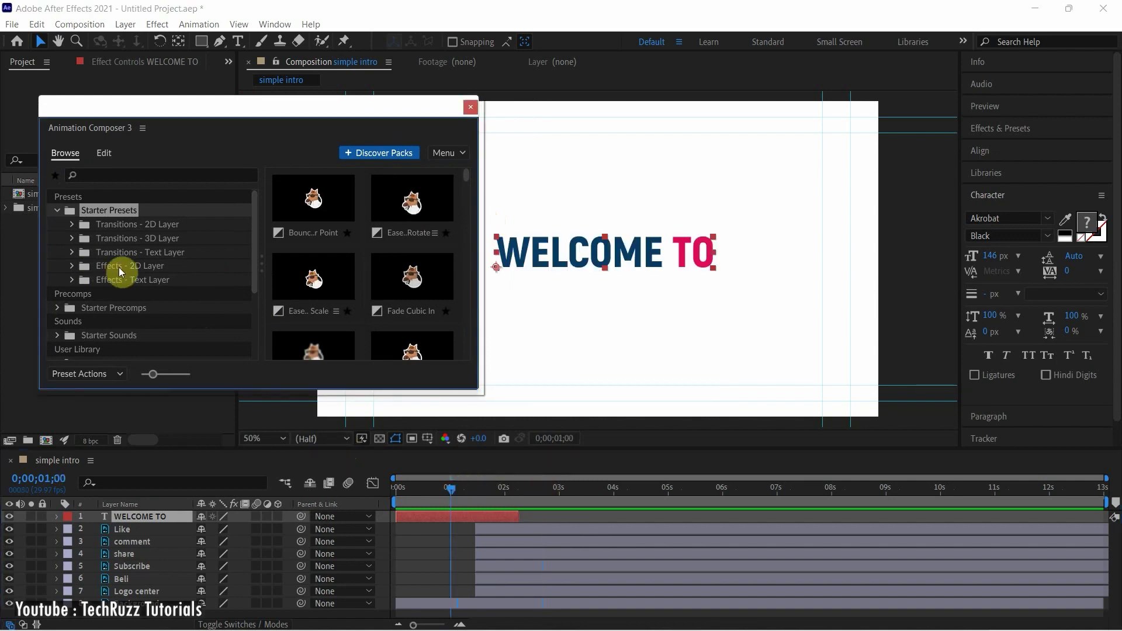
{"action": "left_click", "coordinate": [111, 252]}
{"action": "left_click", "coordinate": [307, 195]}
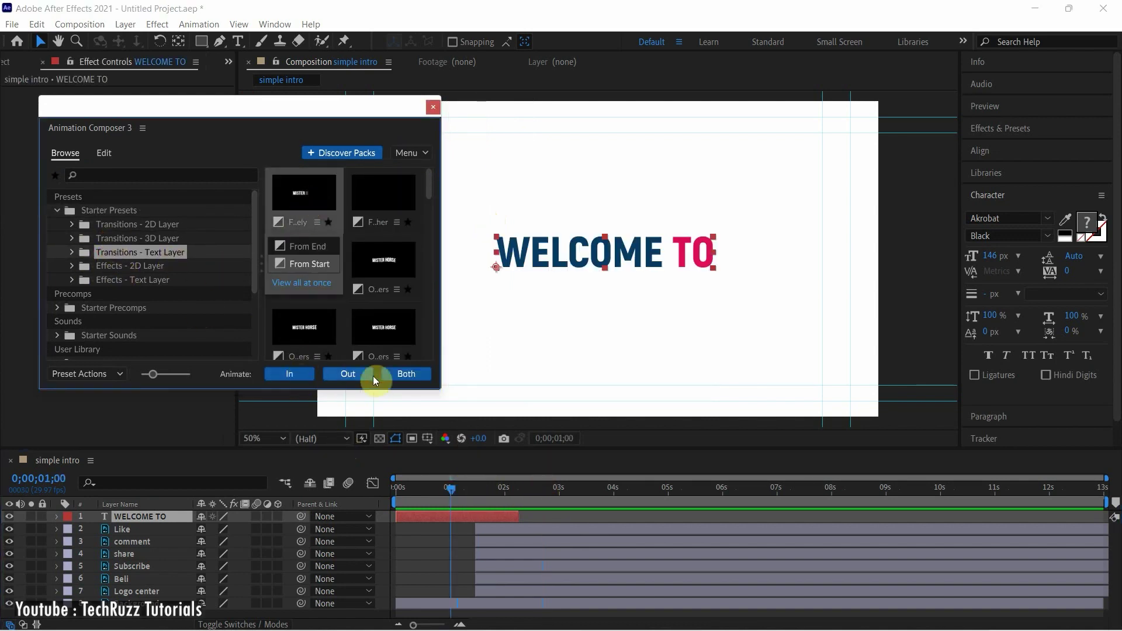
{"action": "left_click", "coordinate": [395, 374]}
Shift layers Like through Bell to start later and preview the intro
{"action": "scroll", "coordinate": [61, 518], "scroll_direction": "up", "scroll_amount": 5}
{"action": "left_click", "coordinate": [57, 516]}
{"action": "key", "text": "space"}
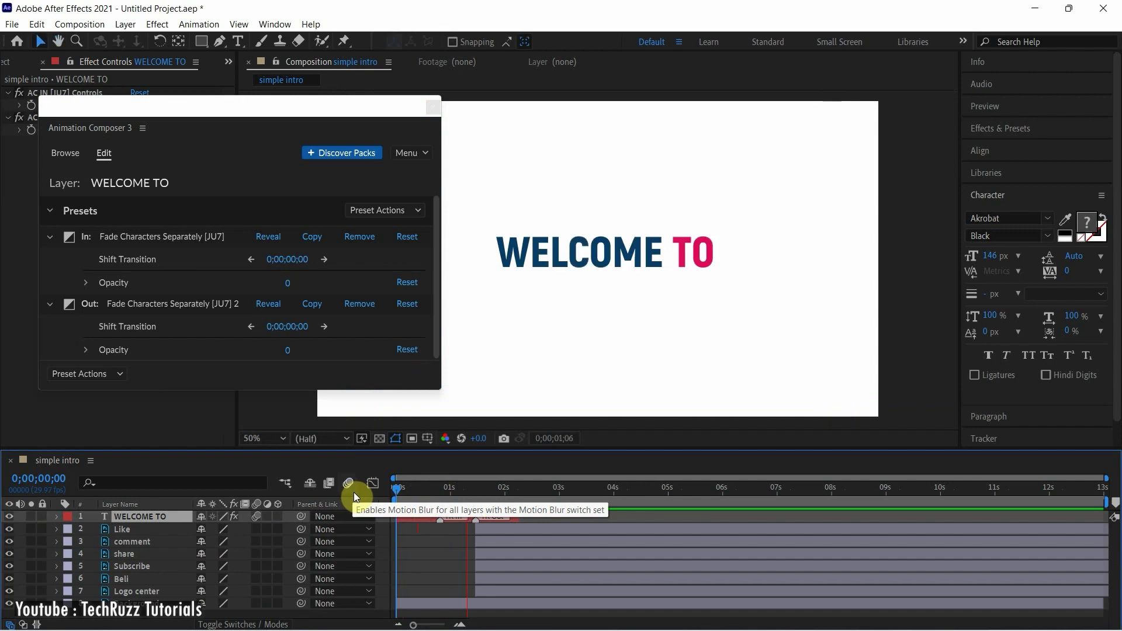
{"action": "mouse_move", "coordinate": [512, 533]}
{"action": "left_mouse_down"}
{"action": "mouse_move", "coordinate": [501, 571]}
{"action": "mouse_move", "coordinate": [530, 527]}
{"action": "left_mouse_up"}
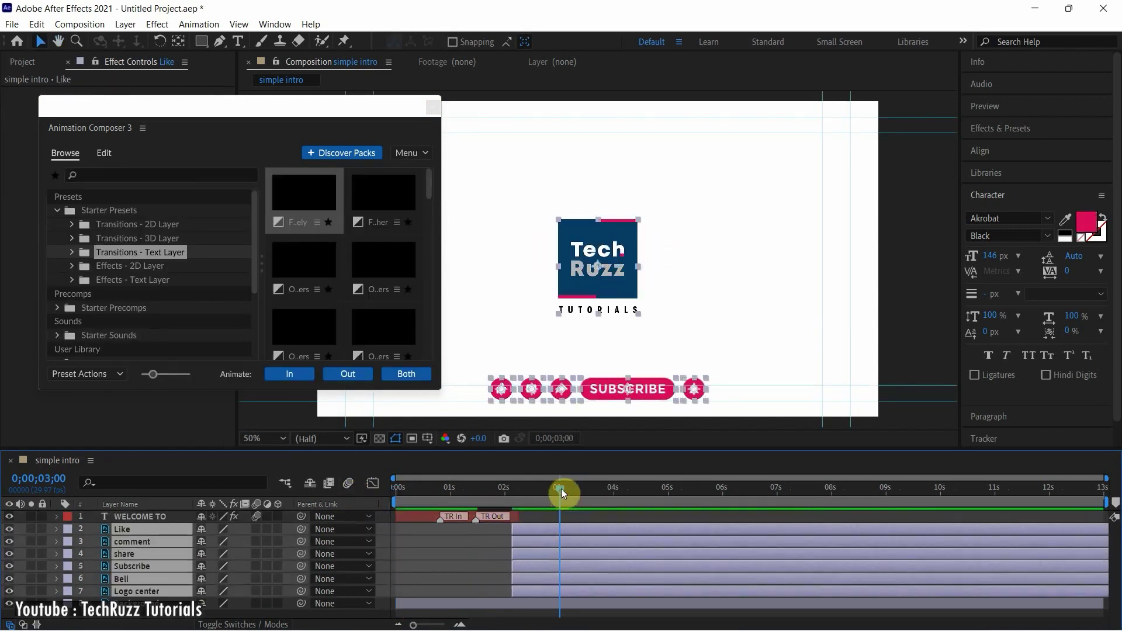
{"action": "key", "text": "space"}
{"action": "left_click", "coordinate": [519, 520]}
{"action": "left_click_drag", "start_coordinate": [519, 533], "coordinate": [662, 528]}
{"action": "left_click", "coordinate": [495, 488]}
{"action": "left_click", "coordinate": [522, 589]}
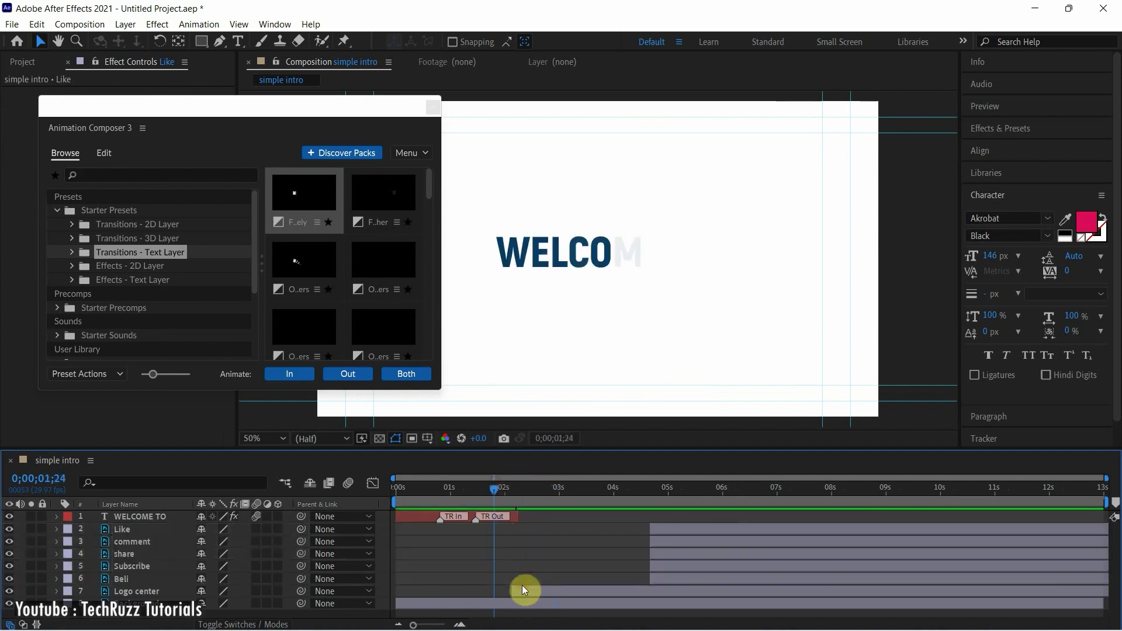
Give Logo center a Gaussian Blur & Fade Eased in-transition
{"action": "left_click", "coordinate": [114, 224]}
{"action": "scroll", "coordinate": [380, 211], "scroll_direction": "down", "scroll_amount": 2}
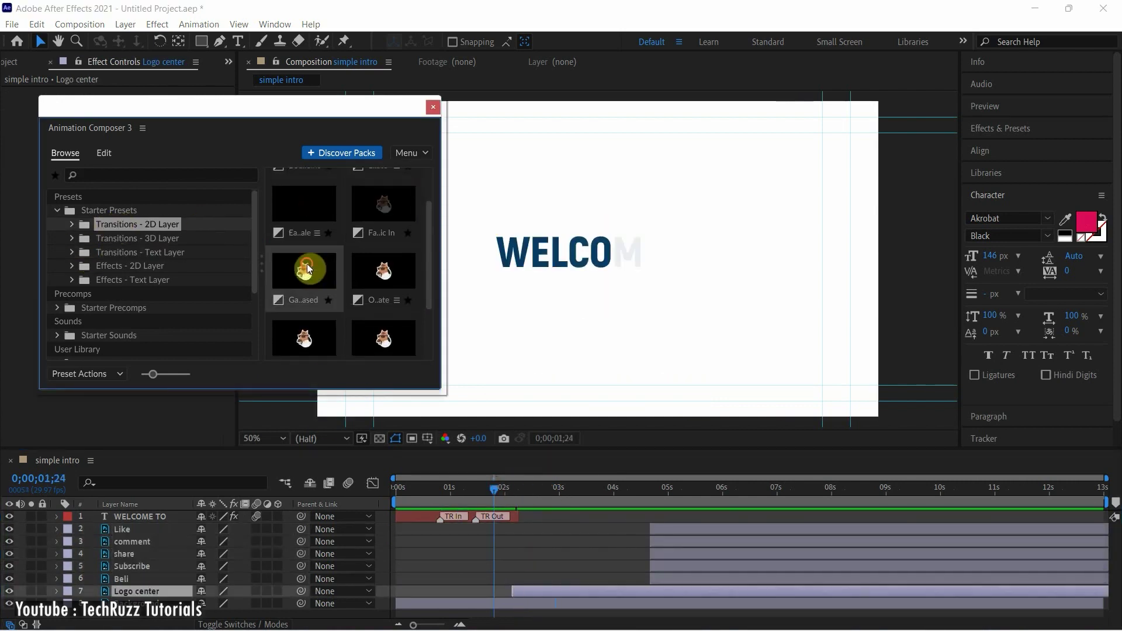
{"action": "left_click", "coordinate": [296, 374]}
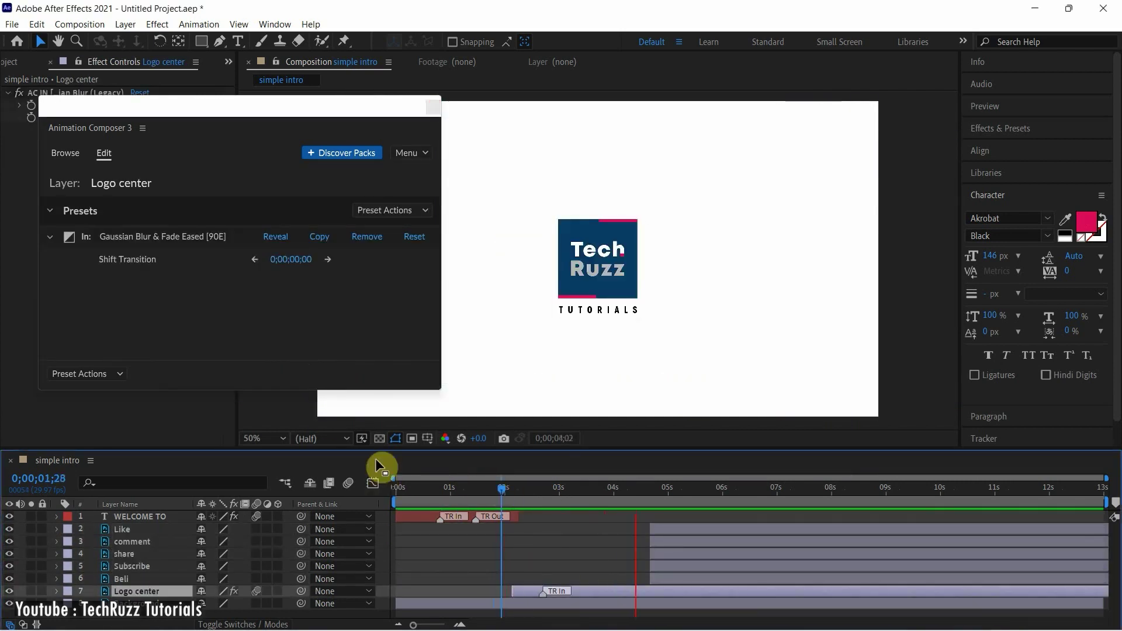